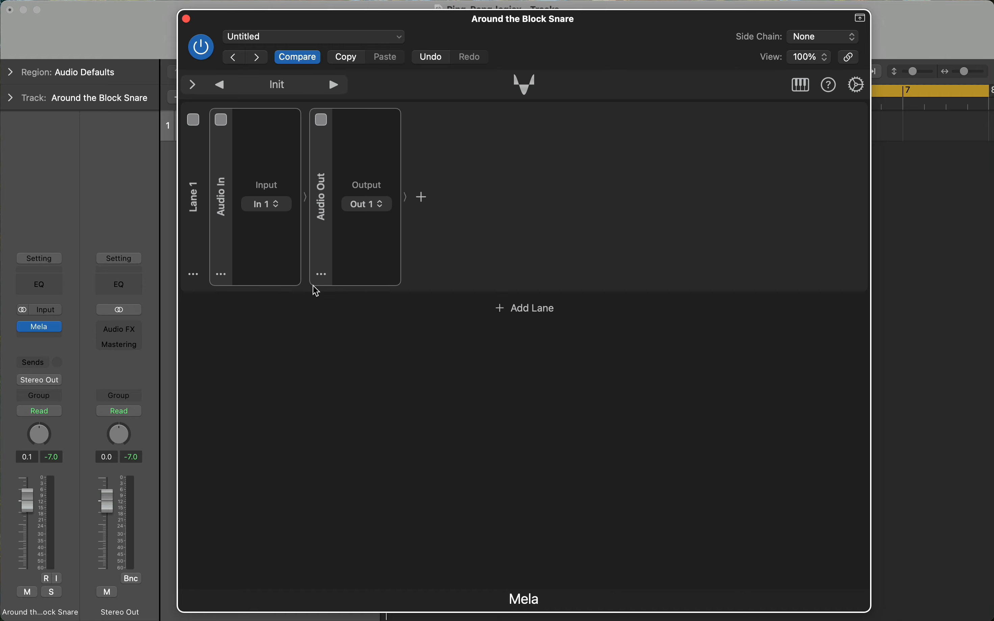
Insert a Stack signal router between Audio In and Audio Out in Lane 1.
click(323, 274)
mouse_move(335, 302)
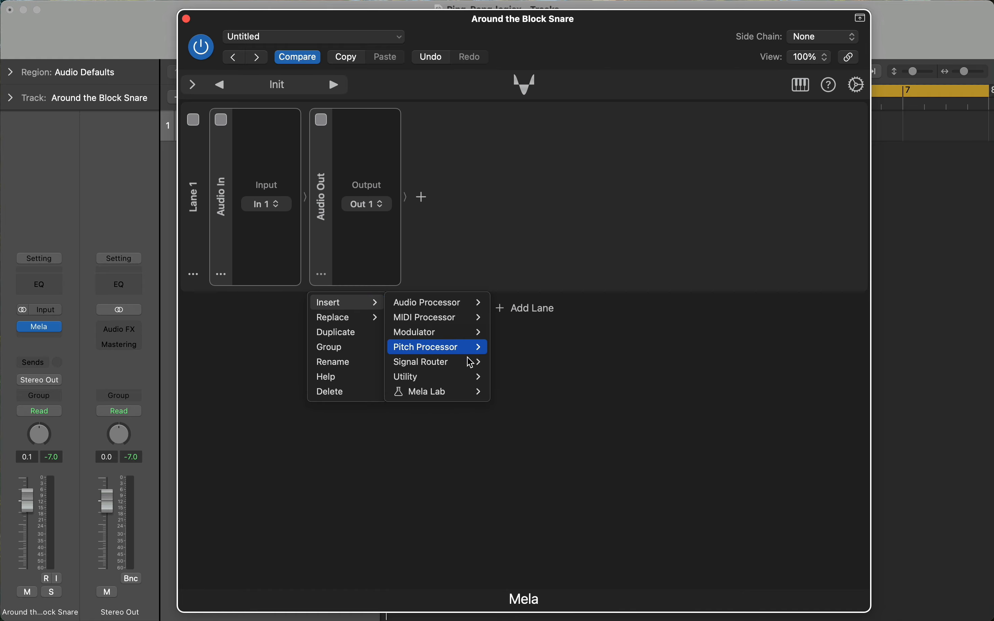
mouse_move(455, 375)
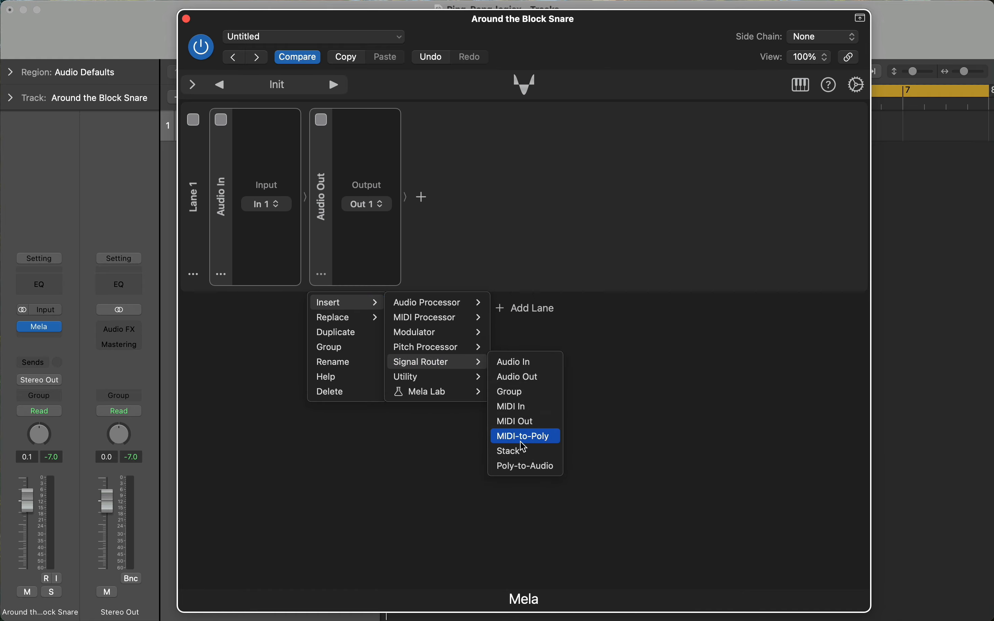
click(512, 451)
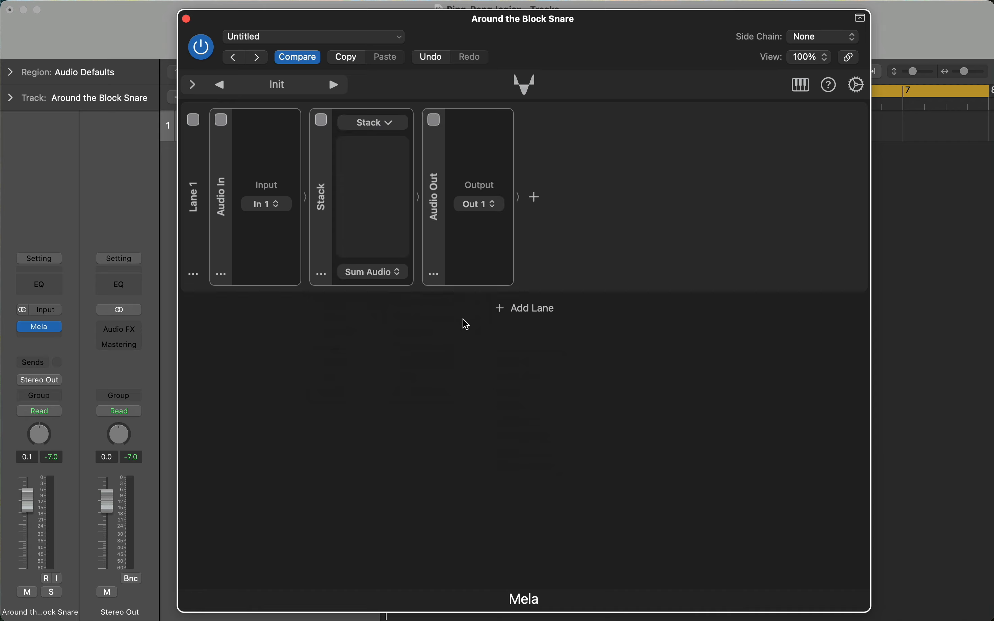
Expand the Stack, add a Group signal router inside it, and rename the group Left.
click(390, 124)
click(448, 194)
mouse_move(464, 288)
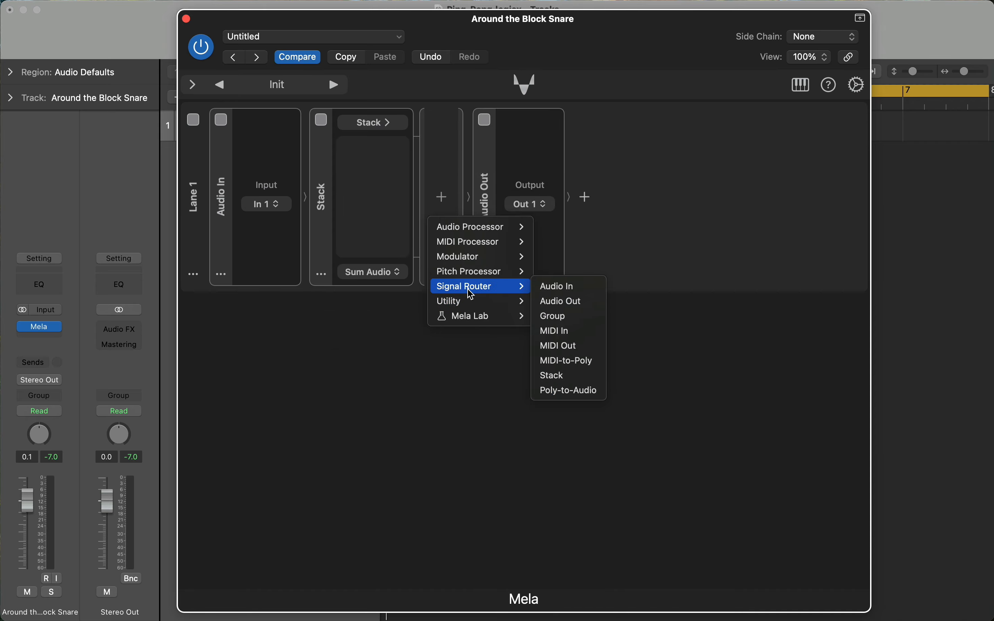
click(565, 319)
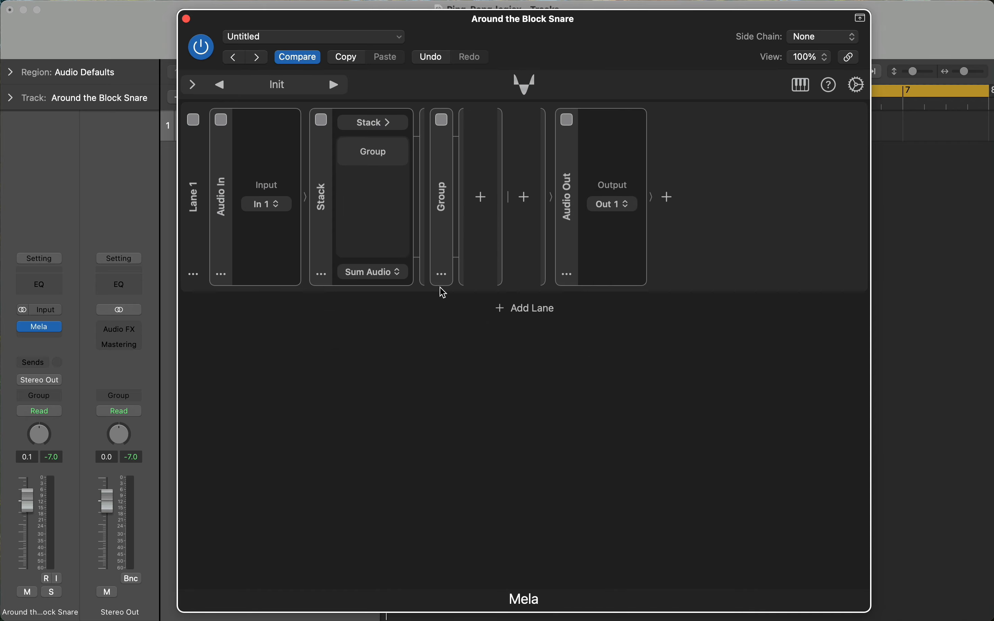
click(442, 275)
click(480, 382)
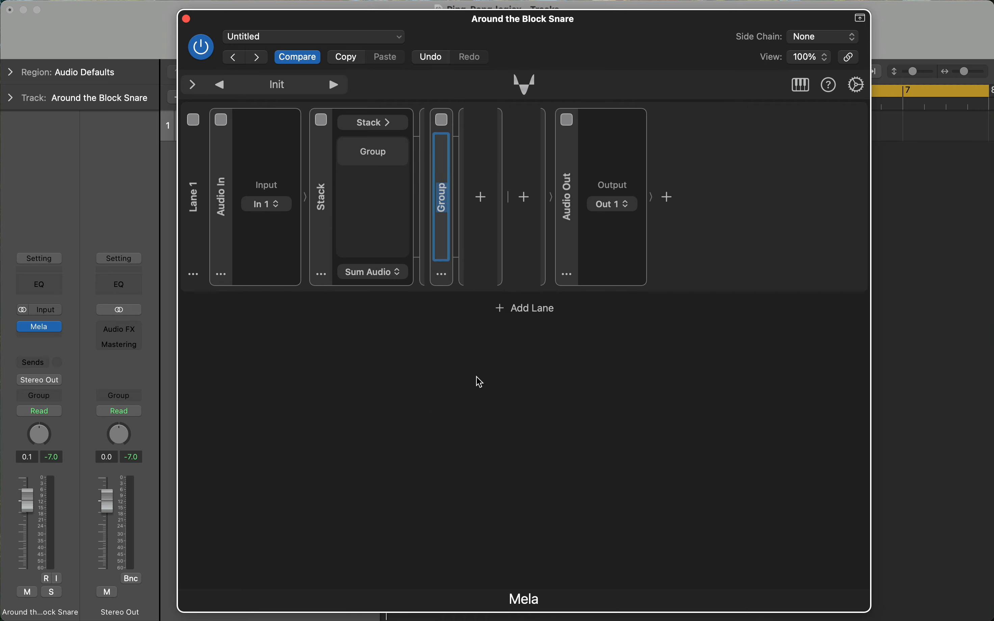
text(Left)
key(Return)
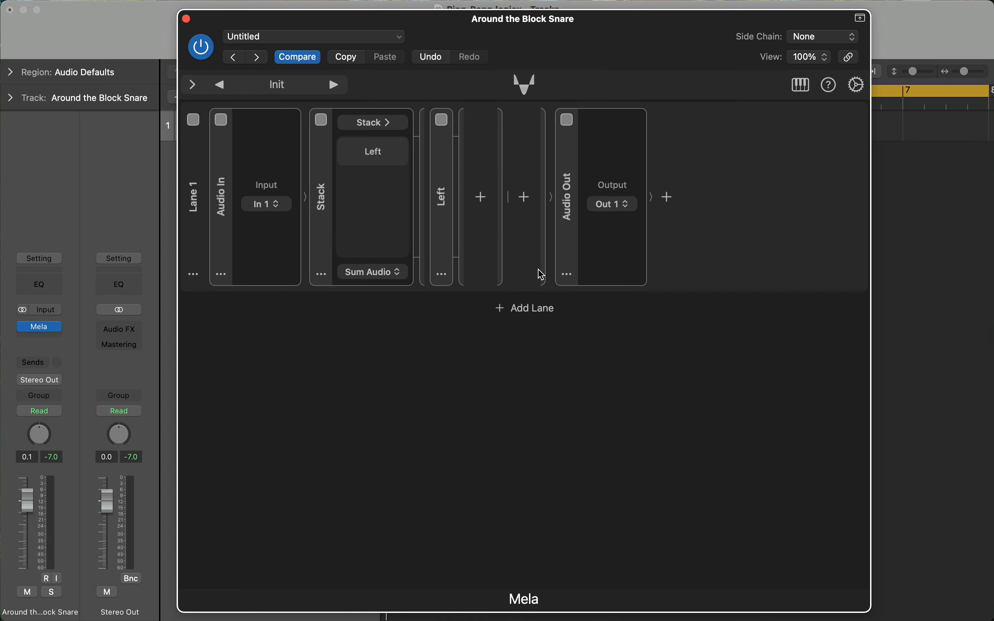
Add a Stereo Tool audio processor inside the Left group and set its Right channel to Mute.
click(482, 198)
mouse_move(498, 237)
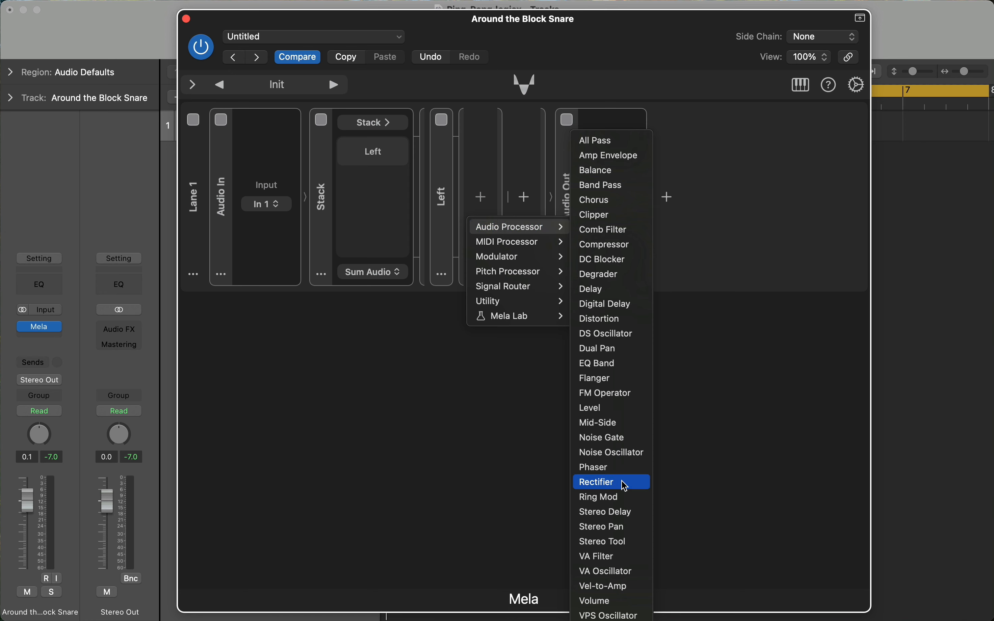
click(623, 546)
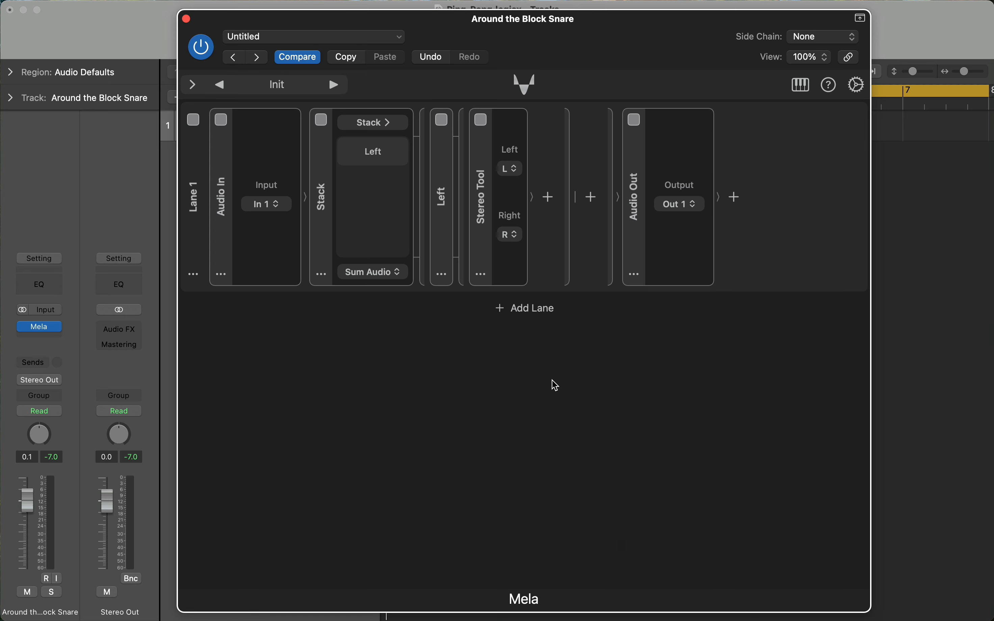
click(514, 236)
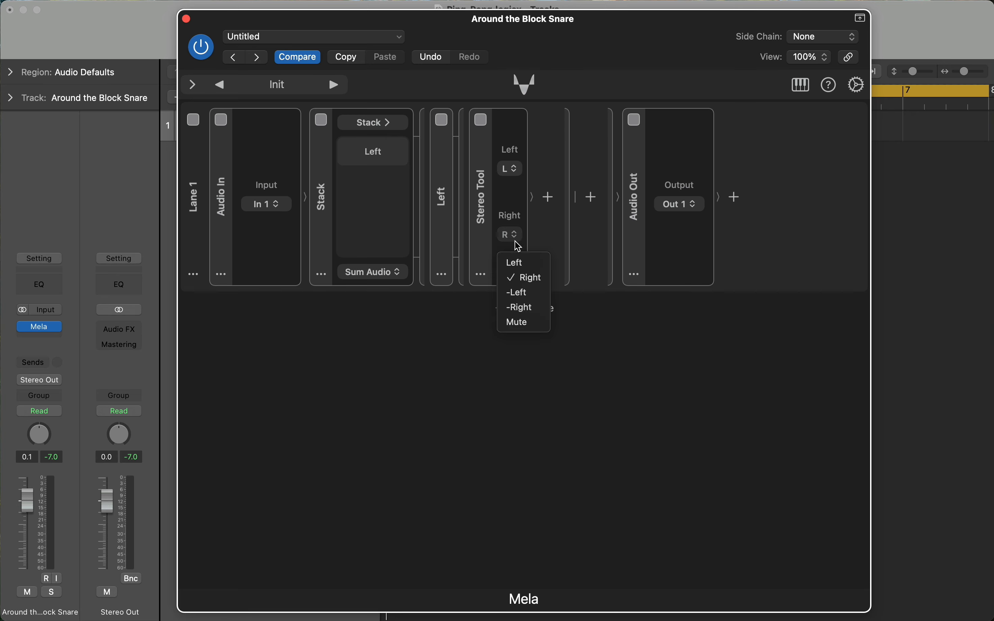
click(532, 324)
Add a Delay audio processor after the Stereo Tool in the Left group.
click(550, 198)
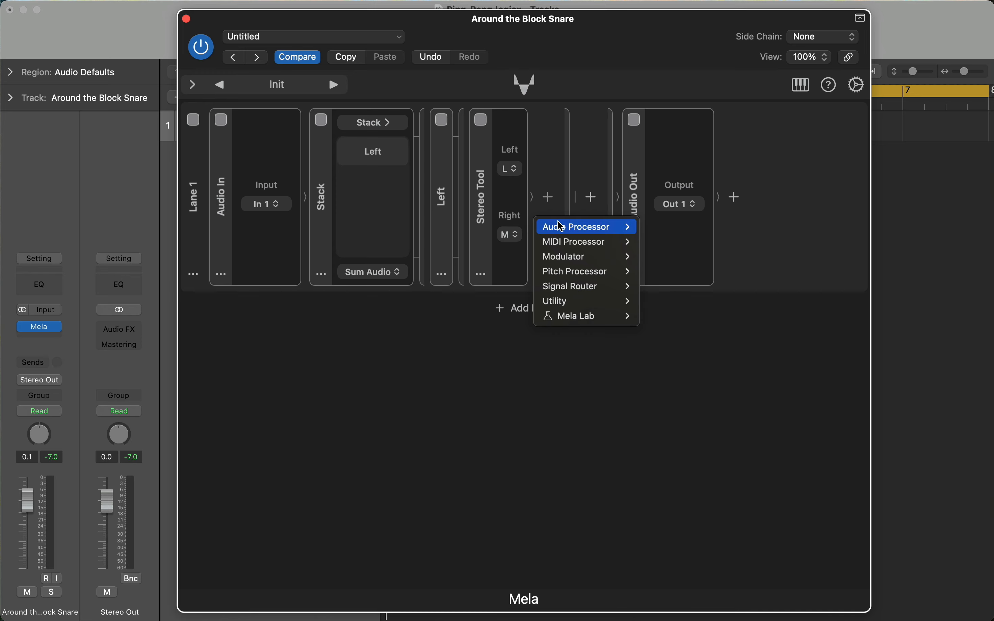
mouse_move(586, 227)
click(665, 290)
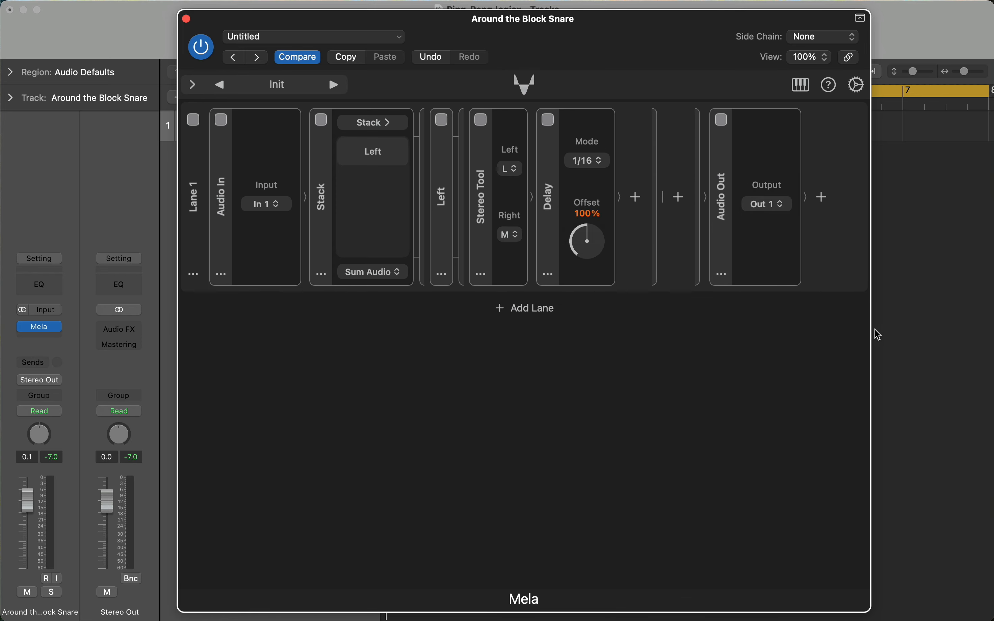
Uncover the track timeline and play the snare to audition the Left group's delay.
click(934, 333)
drag(632, 40, 633, 282)
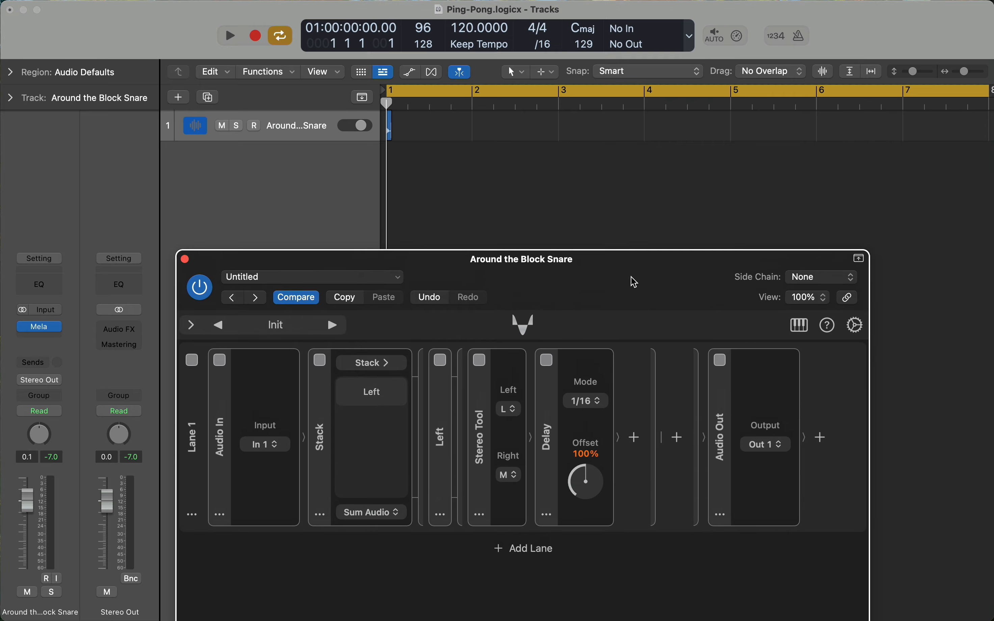
key(space)
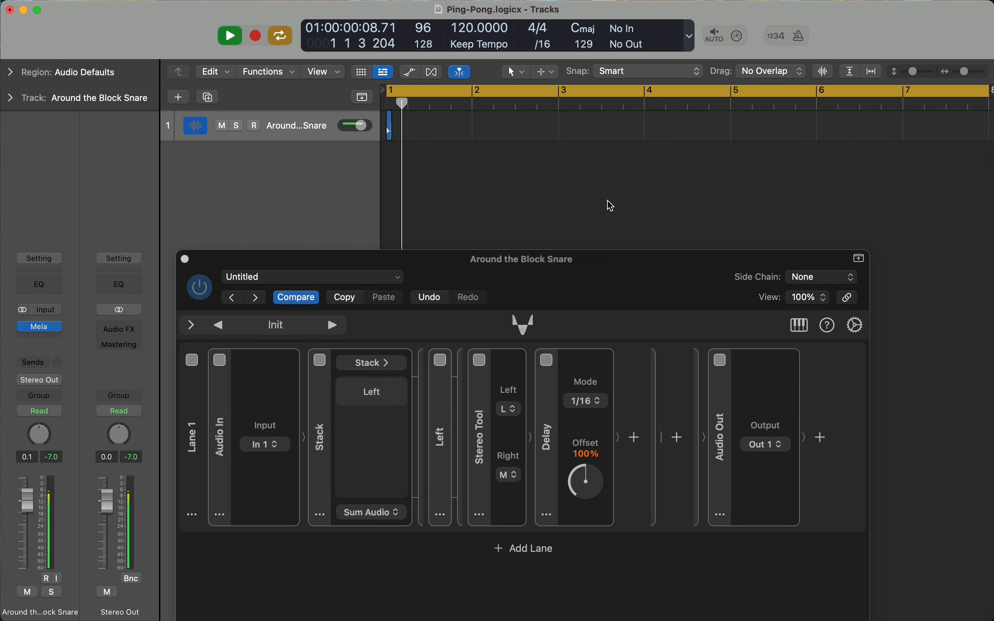
key(space)
drag(588, 269, 573, 21)
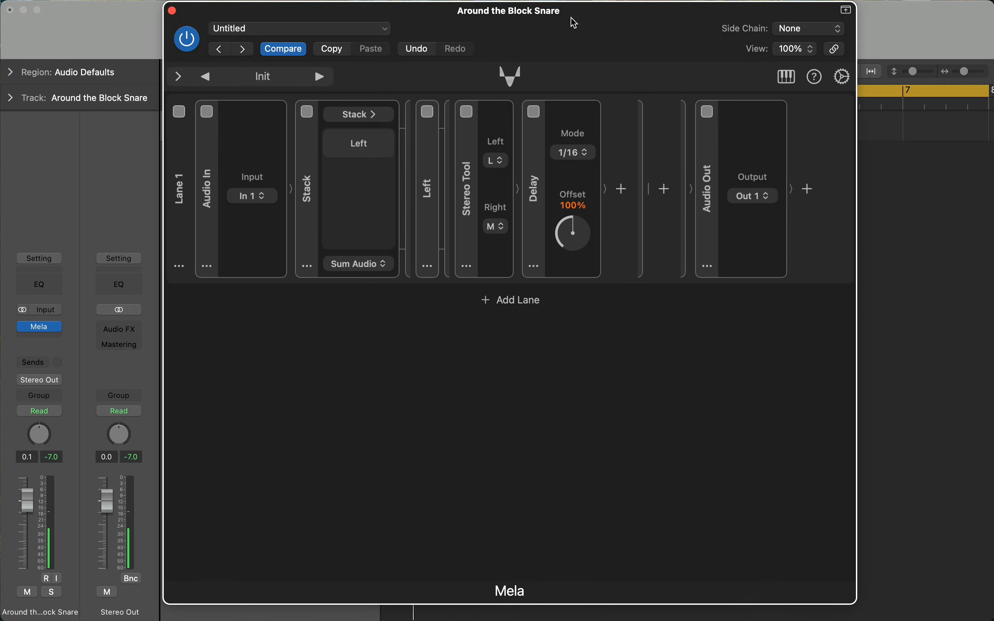
Duplicate the Left group and rename the copy Right.
click(428, 267)
click(453, 326)
scroll(455, 267, right, 5)
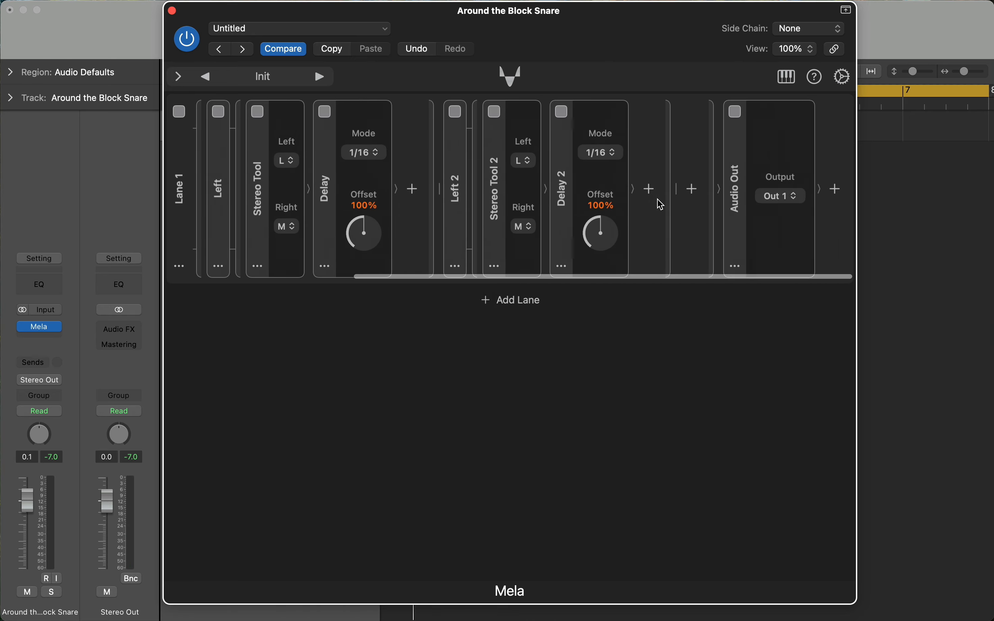
click(461, 266)
click(489, 370)
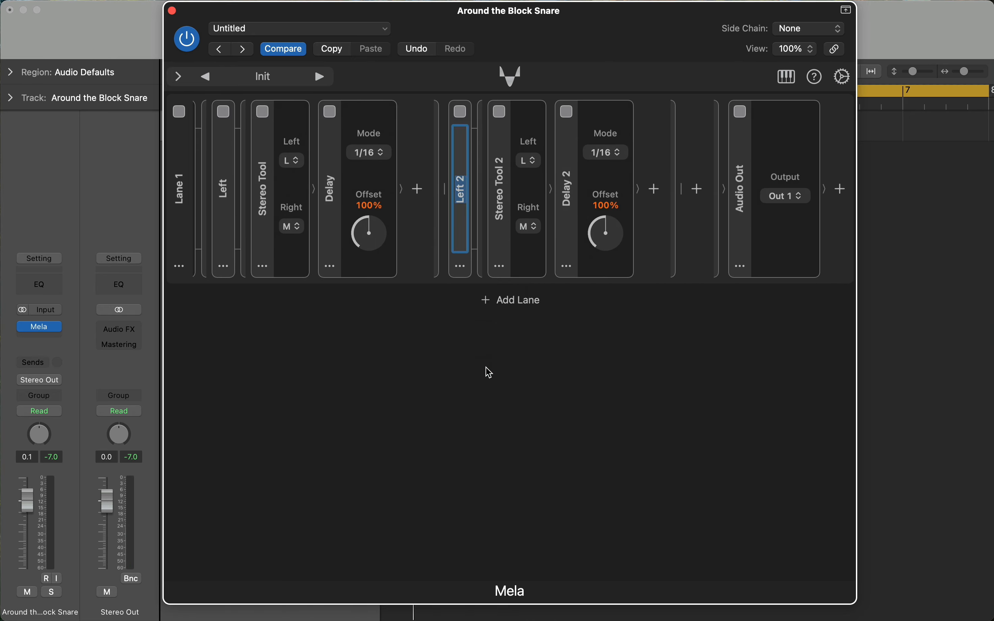
text(Right)
key(Return)
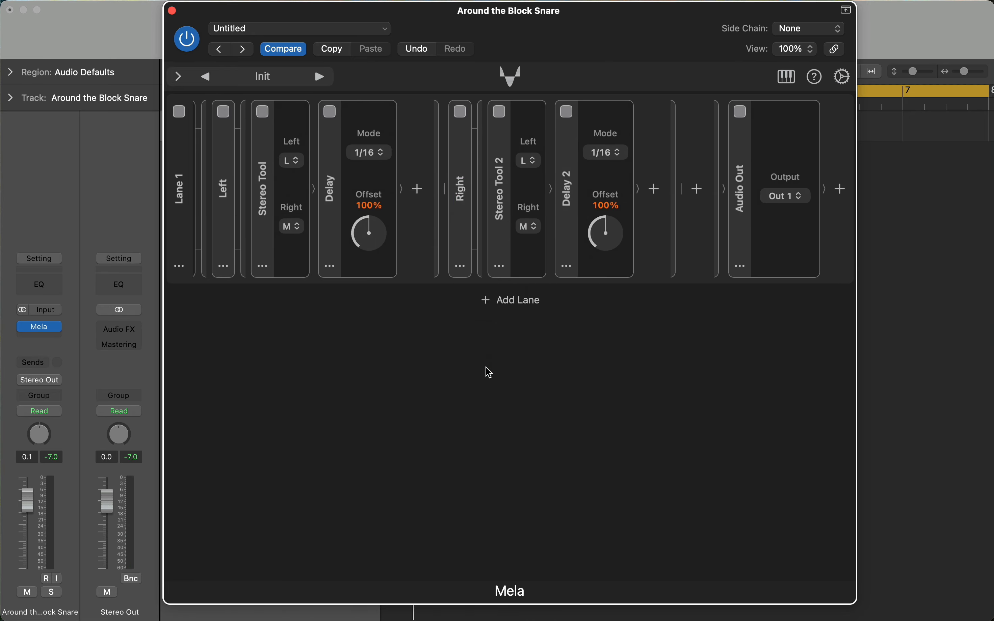
In the Right group, set the Stereo Tool's Left channel to Mute and Right channel to Right, and set the Delay mode to 1/8.
click(529, 161)
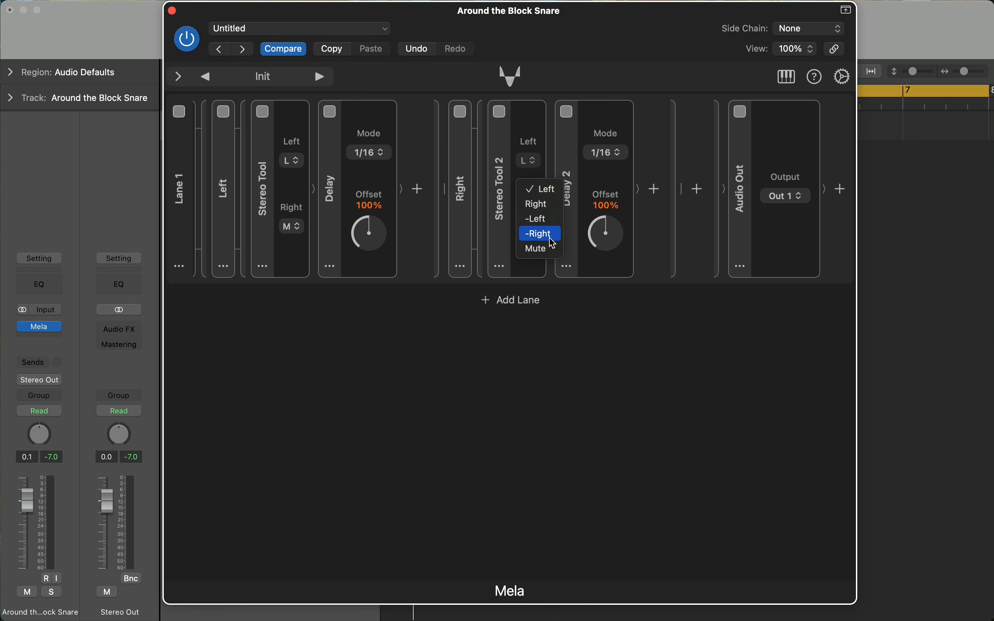
click(552, 249)
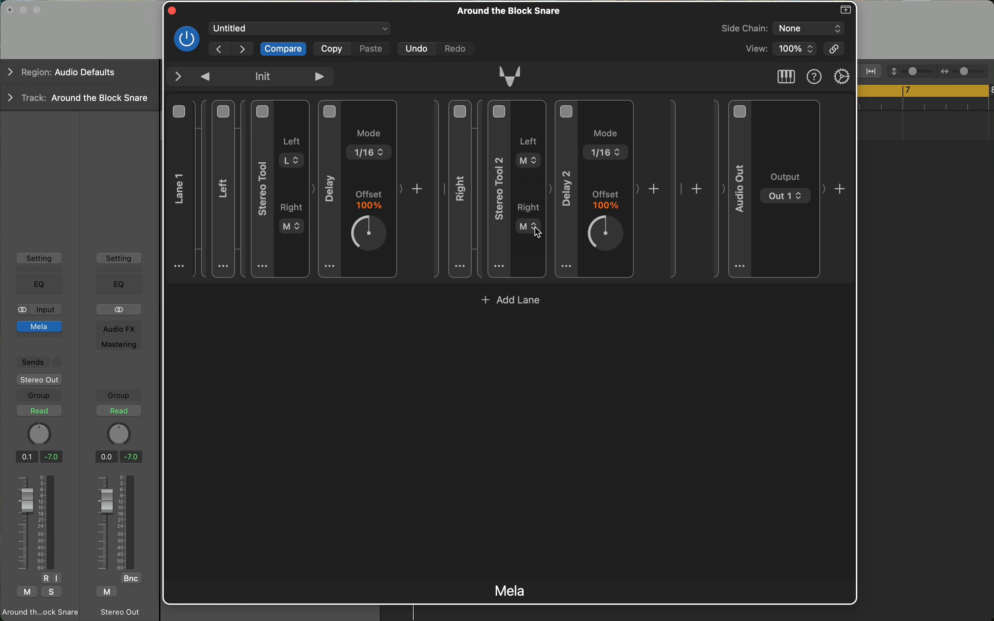
click(529, 226)
click(545, 271)
click(621, 153)
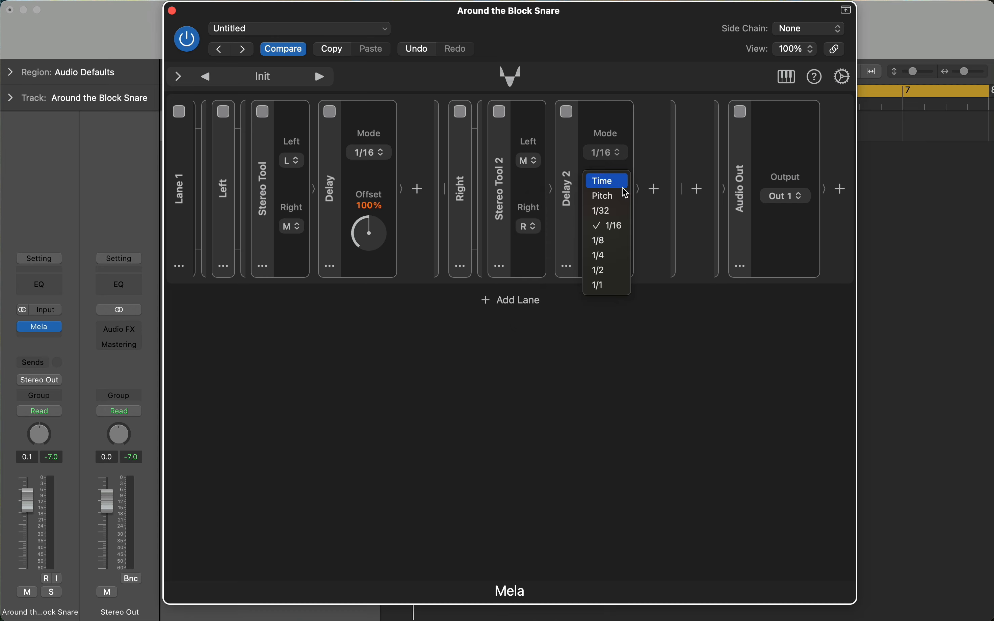
click(619, 243)
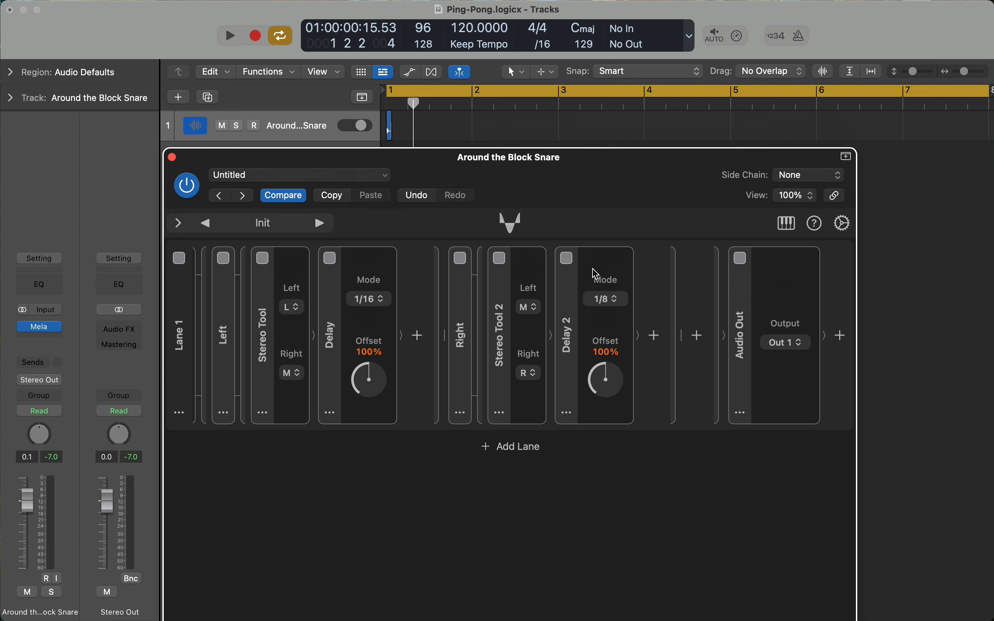
Play the snare to audition the left and right delays together.
key(space)
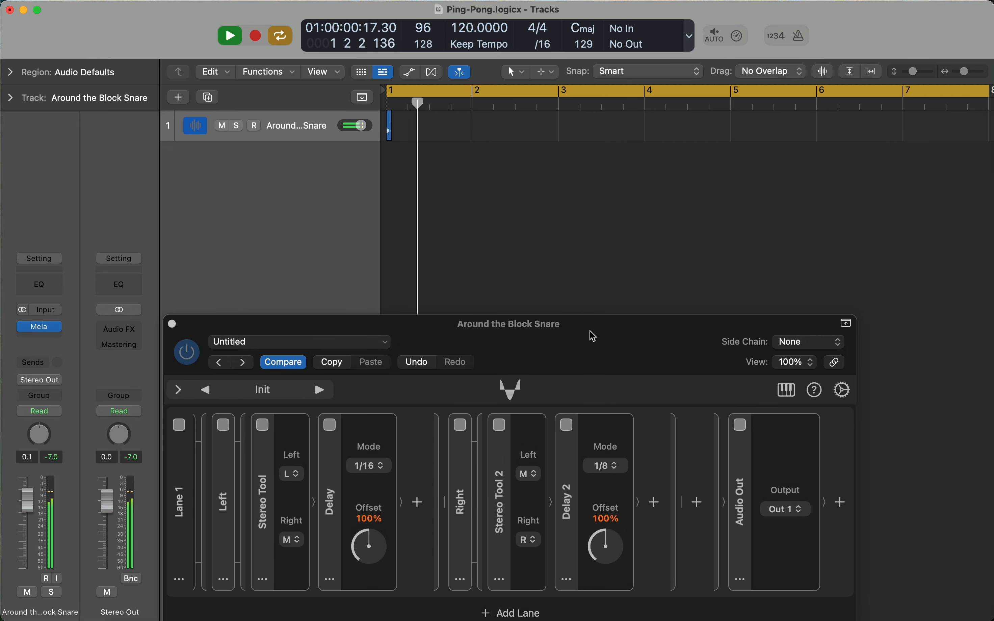
drag(590, 338, 586, 28)
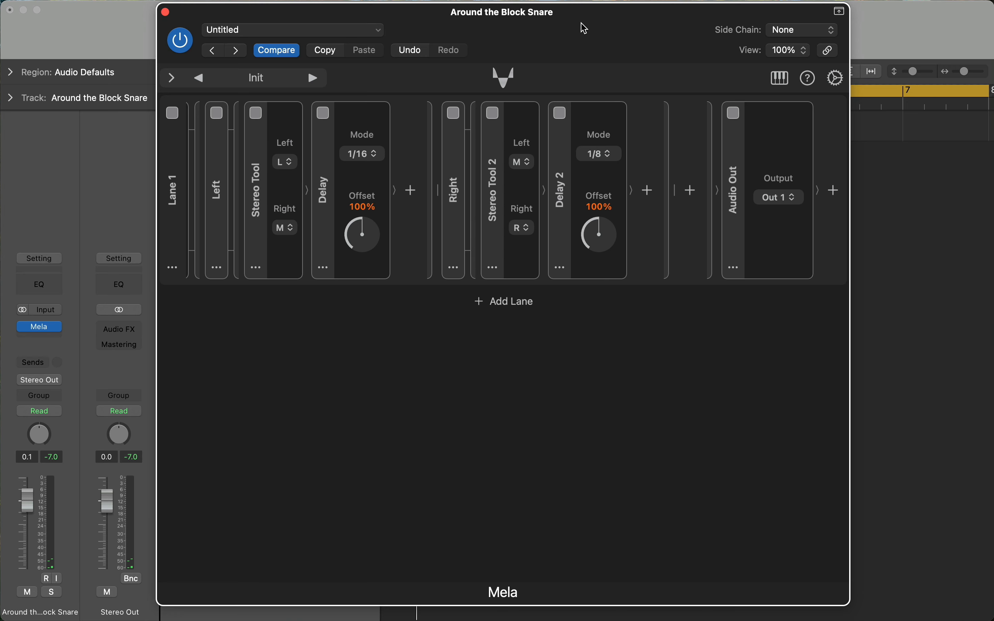
Insert a Mela Lab Effect module before the Stack, expand its wet path, and move the Stack into it.
scroll(494, 176, left, 10)
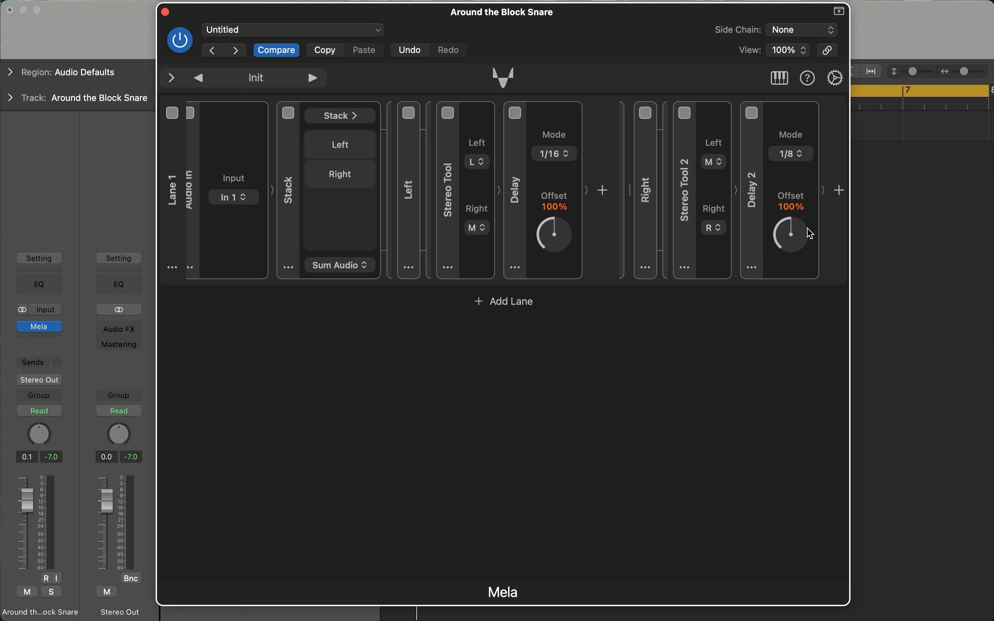
click(289, 271)
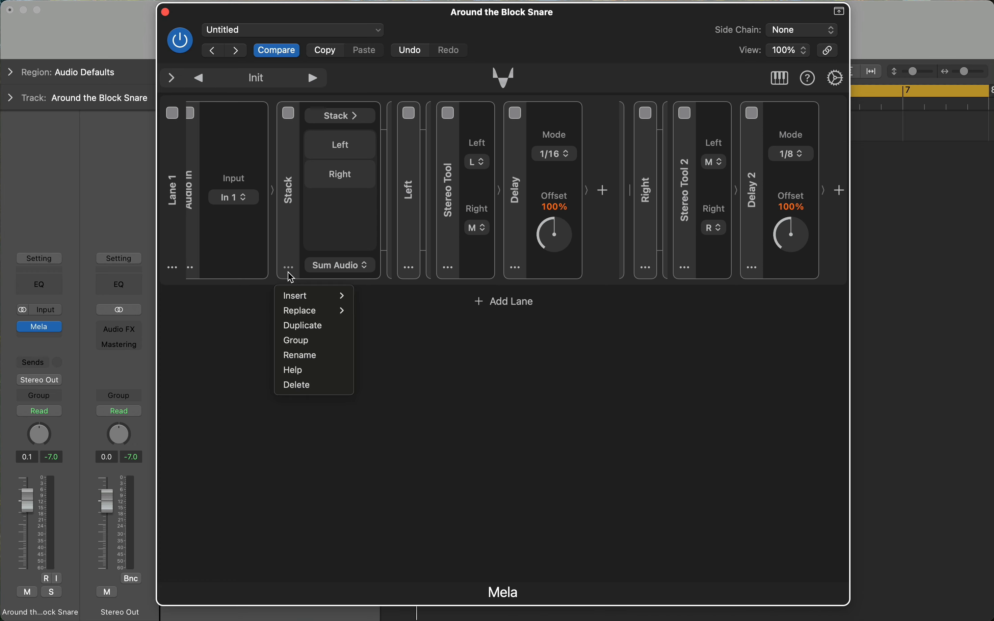
mouse_move(304, 294)
mouse_move(423, 386)
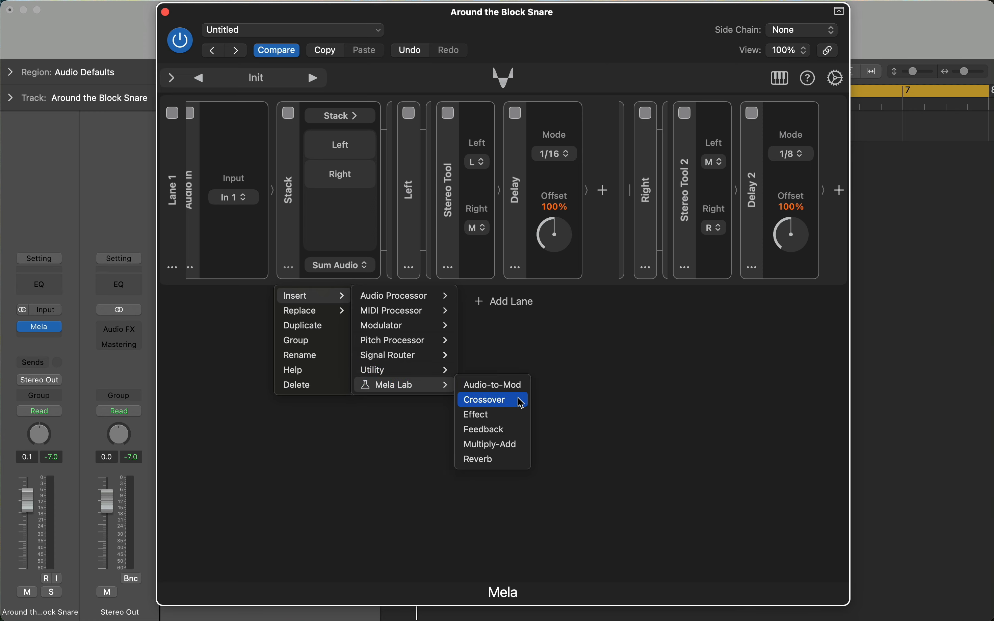
click(523, 416)
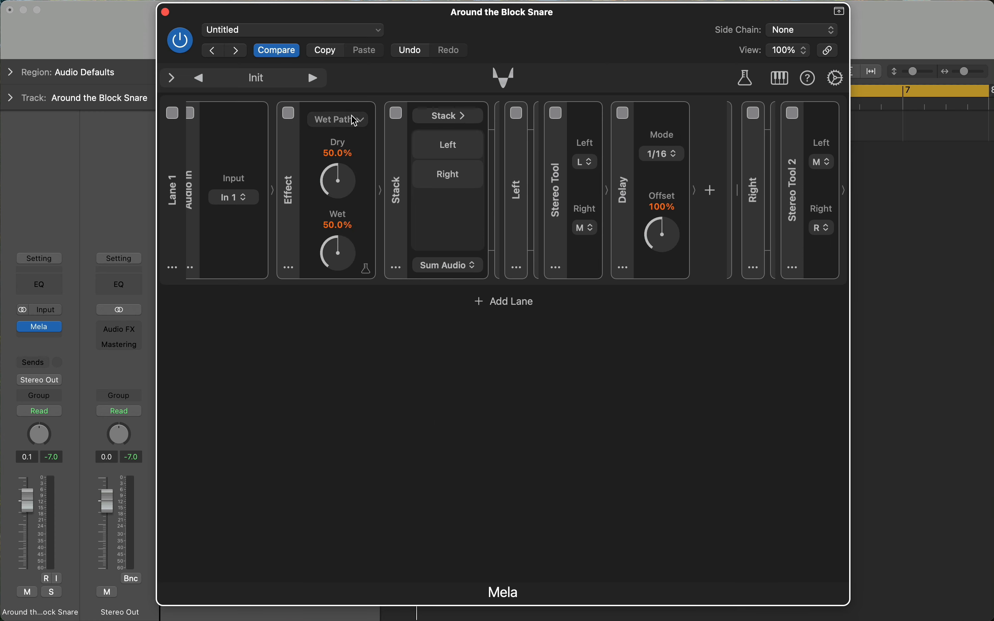
click(355, 120)
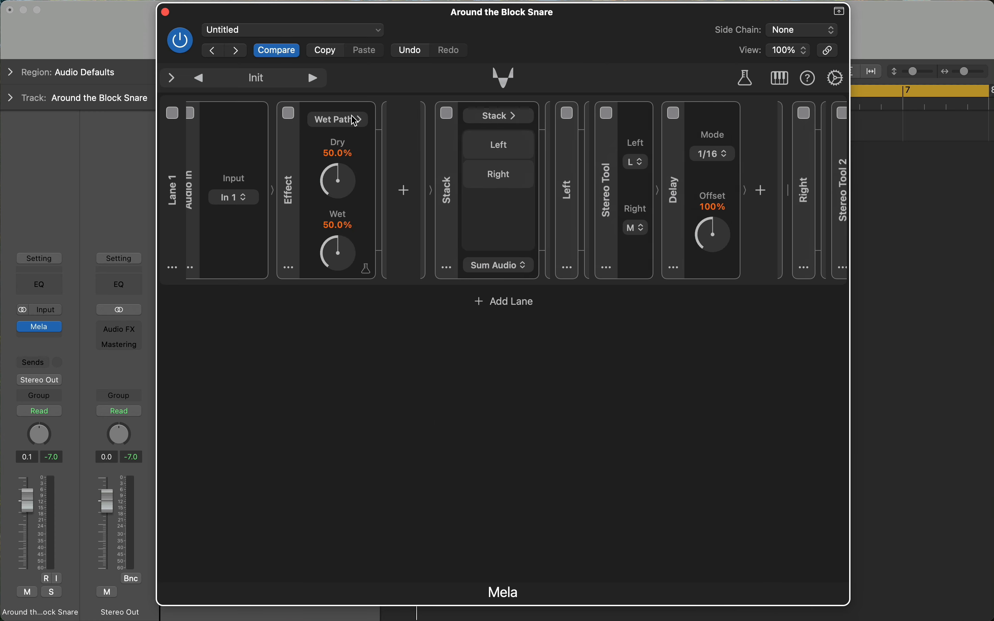
drag(446, 203, 415, 200)
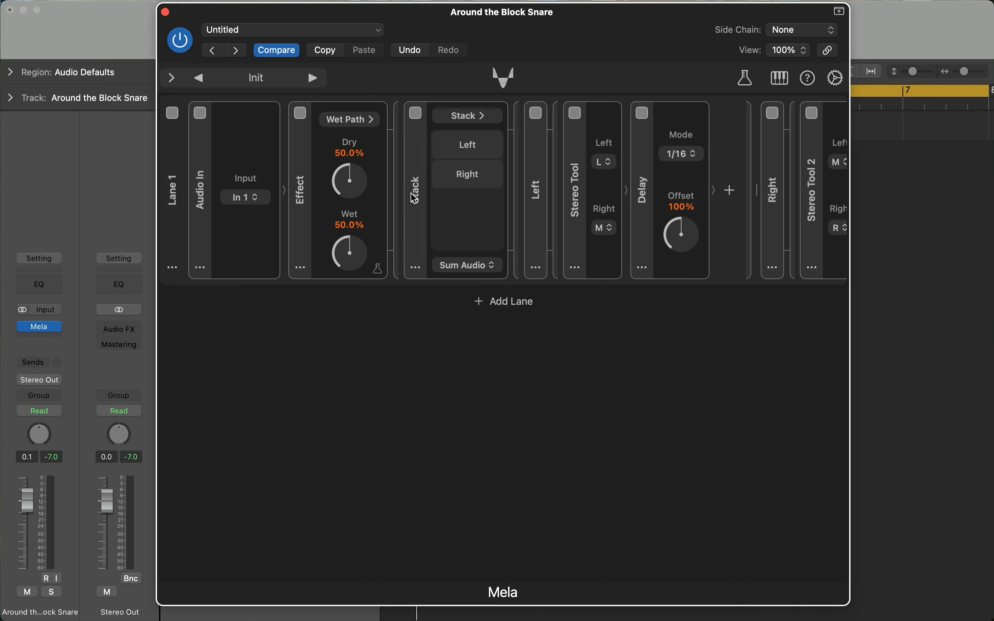
Uncover the track timeline and play the snare to audition the dry and wet mix.
drag(556, 40, 551, 441)
click(514, 304)
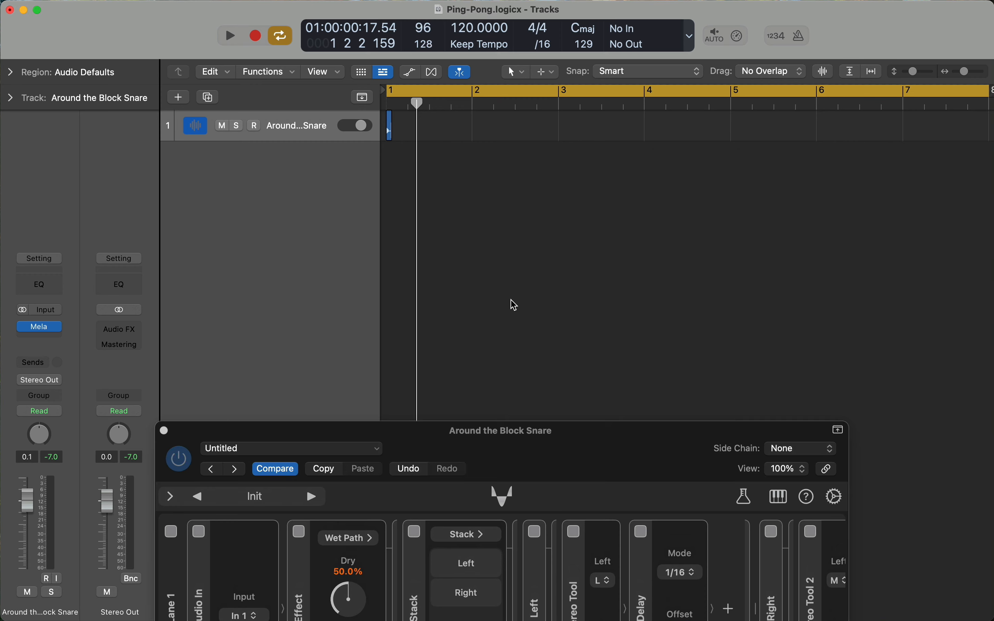
key(space)
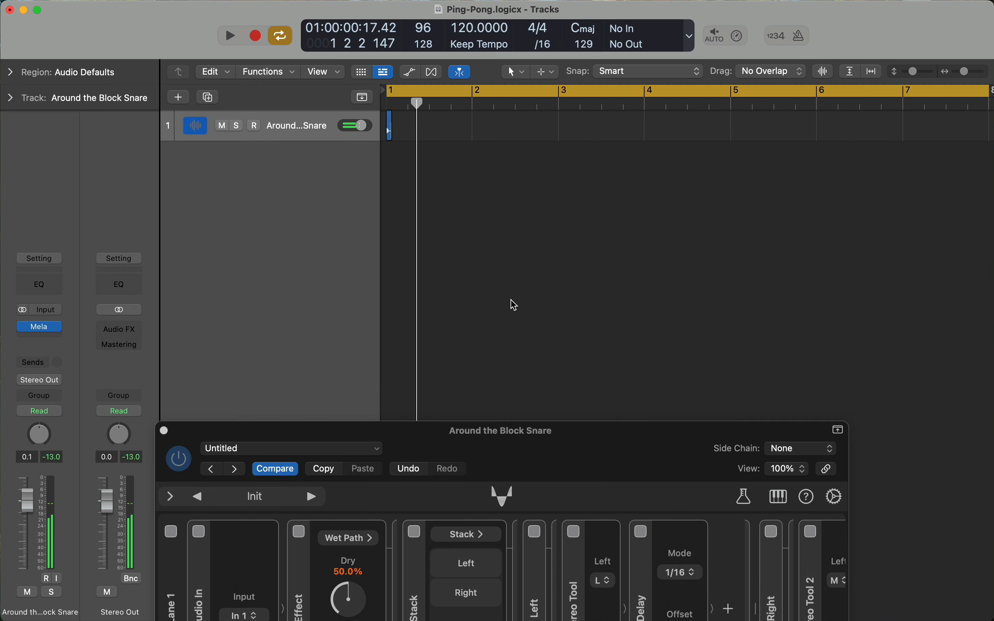
key(space)
drag(582, 454, 583, 40)
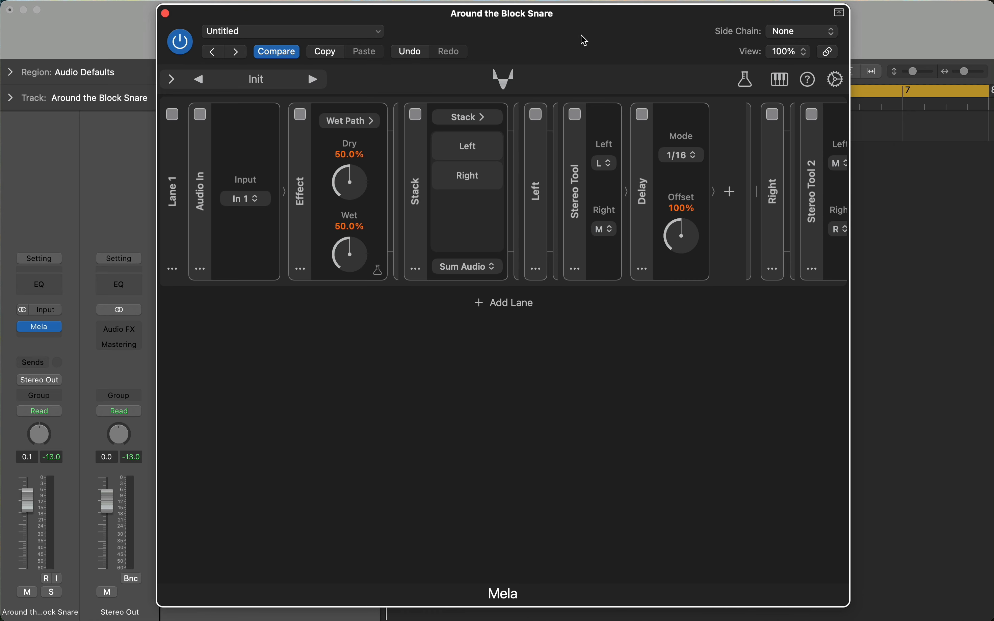
Insert a Stereo Tool audio processor before the Stack in the Effect module's wet path.
click(416, 270)
mouse_move(427, 297)
mouse_move(522, 297)
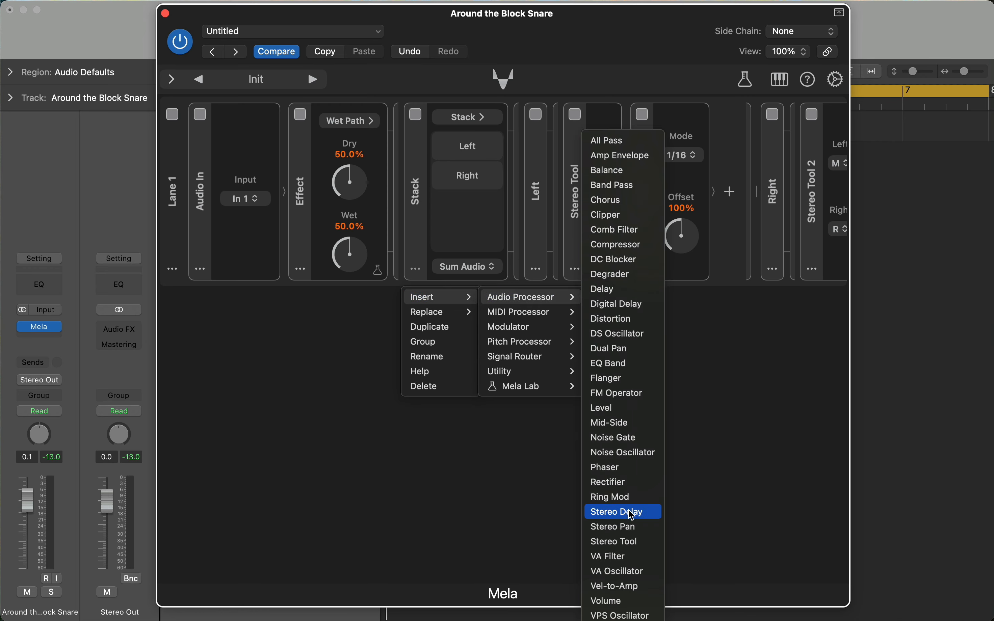
click(628, 542)
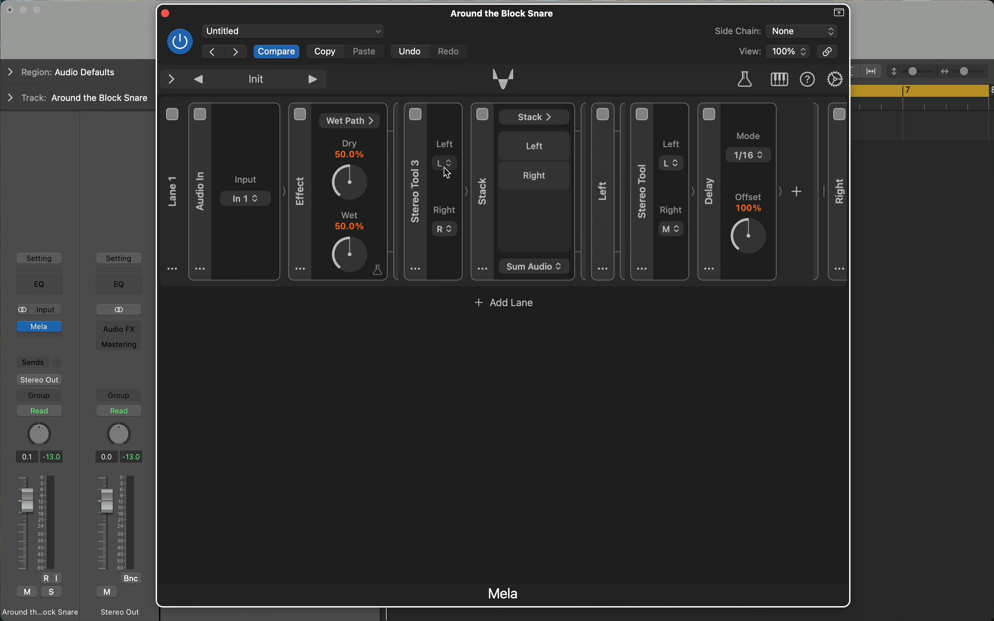
Swap the channels in the wet path's Stereo Tool 3 by setting its Left to Right and its Right to Left.
click(445, 164)
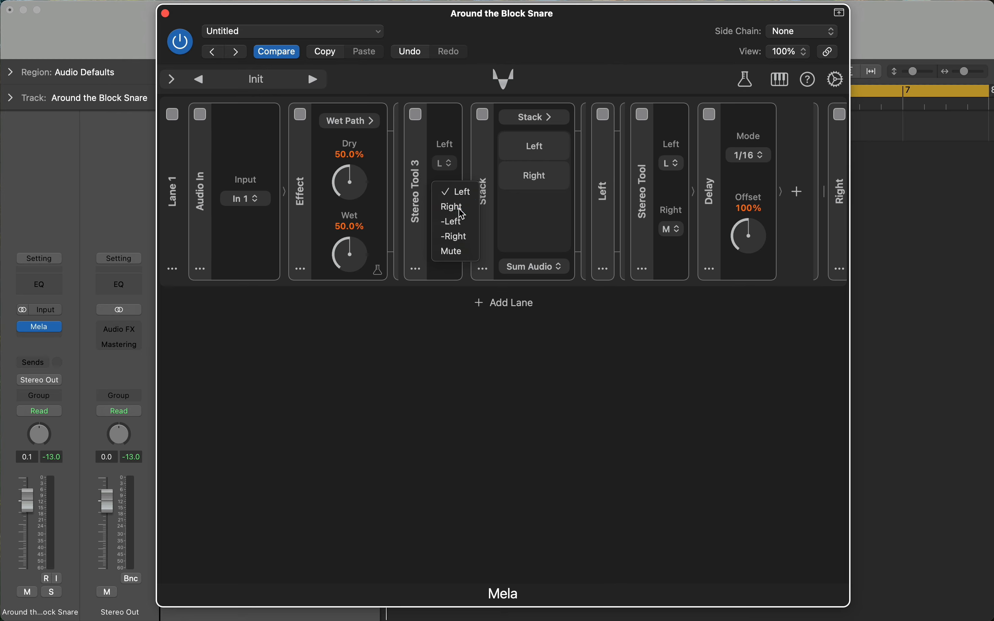
click(463, 214)
click(446, 229)
click(458, 259)
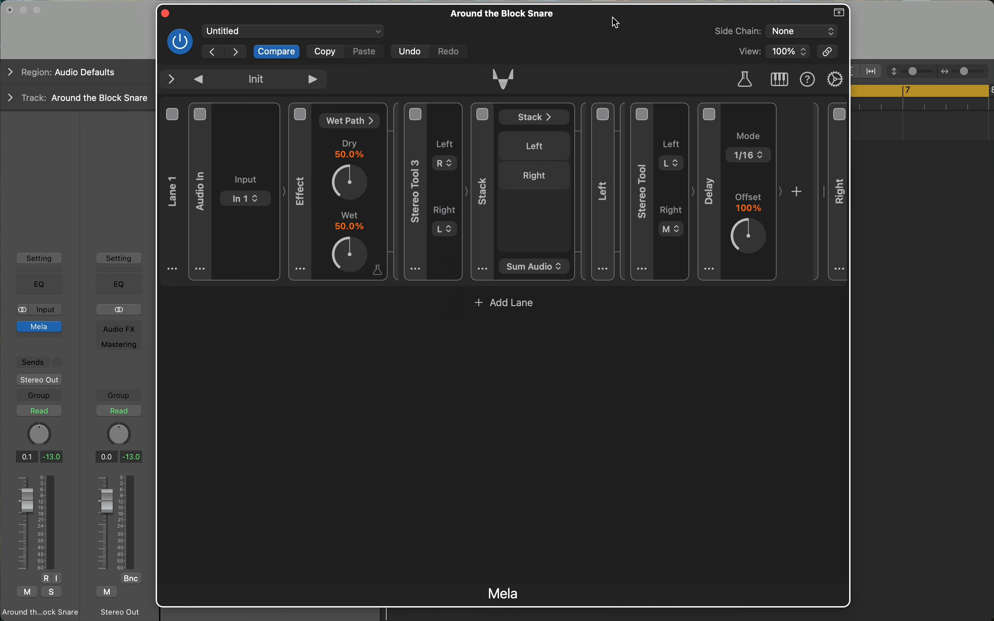
drag(613, 17, 611, 306)
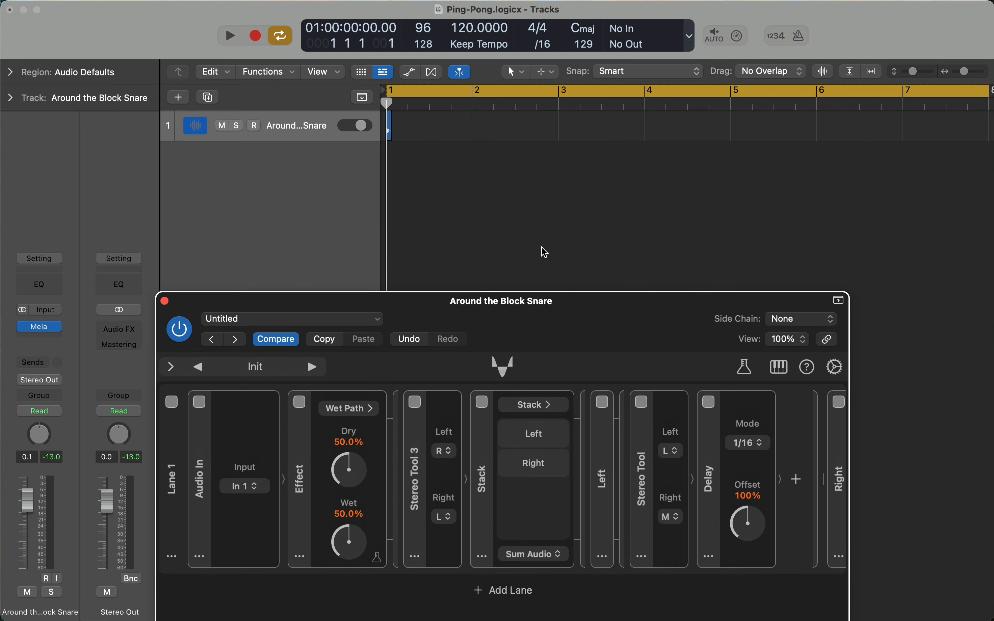
double_click(512, 309)
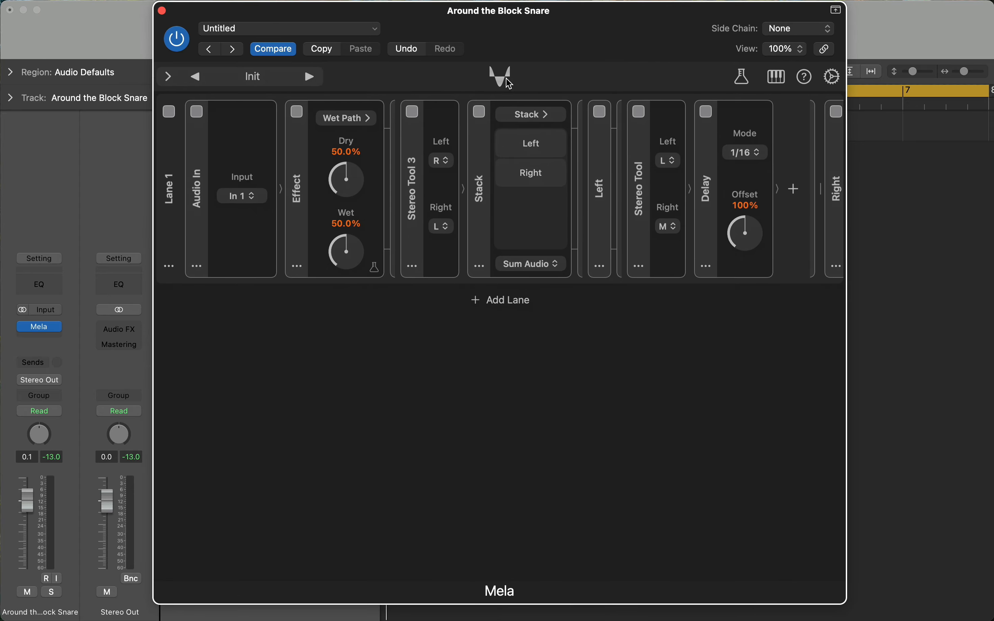
Collapse the Stack and add an Audio Out router after it in the wet path, sending to Bus 1.
scroll(523, 194, right, 2)
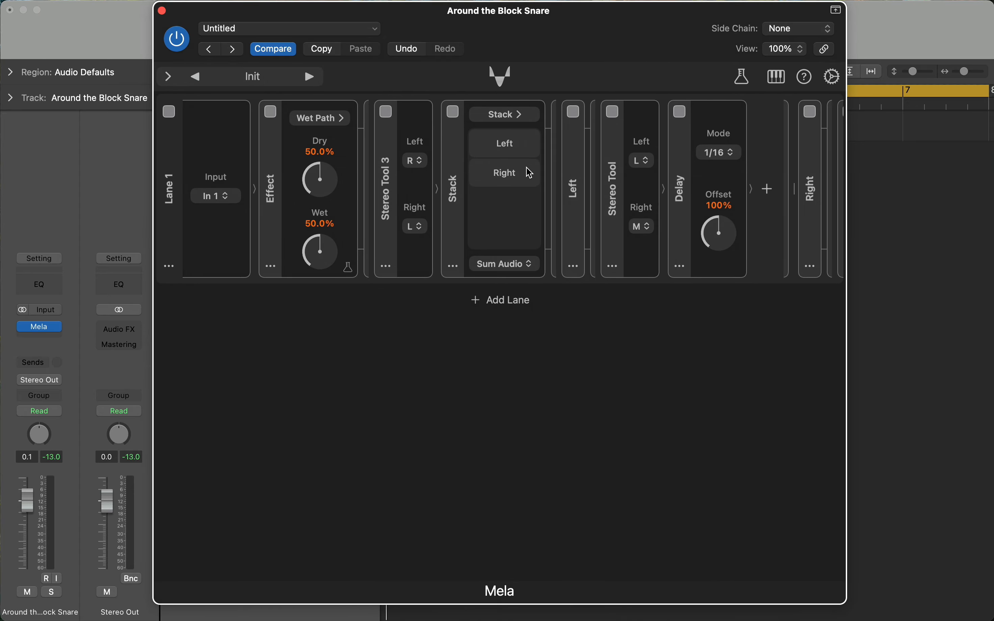
scroll(532, 173, right, 3)
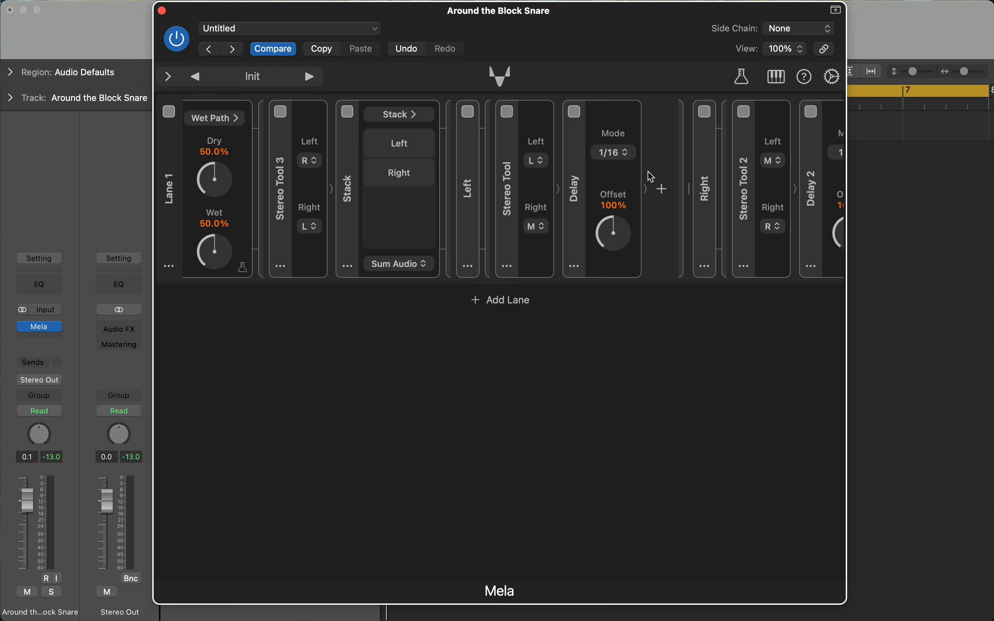
scroll(638, 197, right, 2)
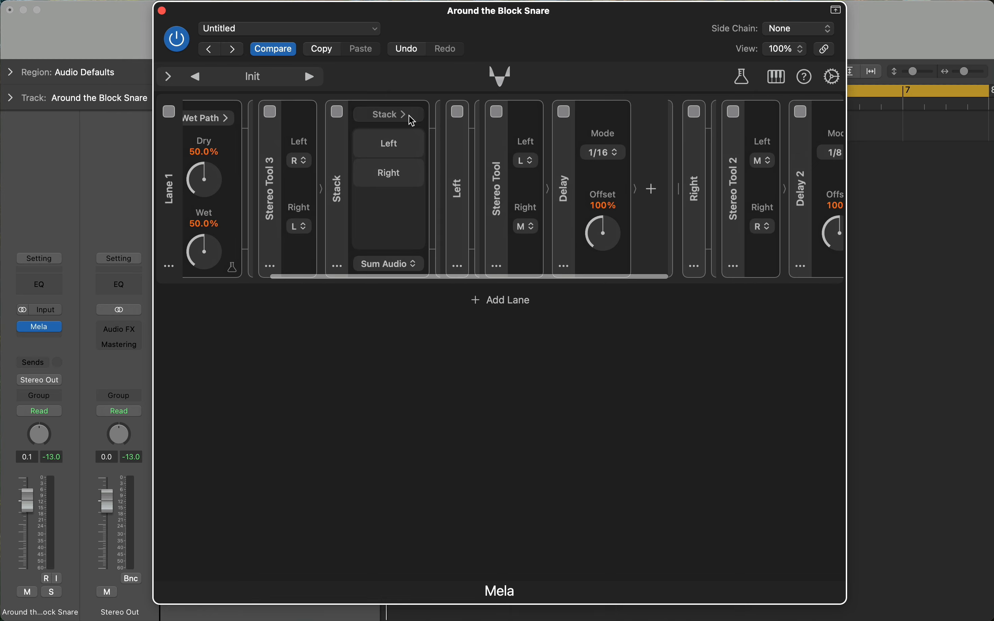
click(409, 117)
click(593, 190)
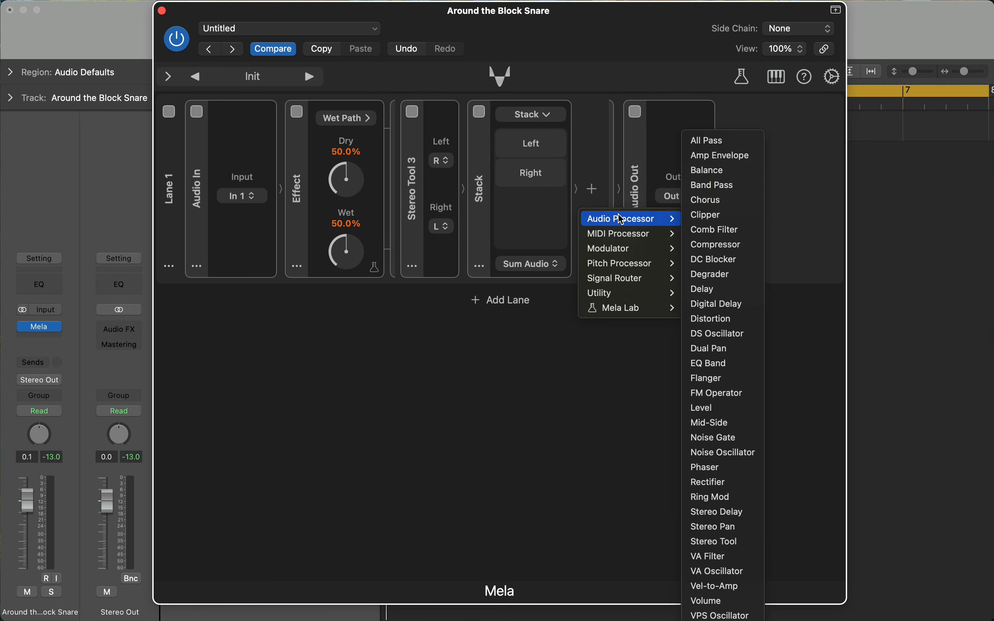
mouse_move(629, 279)
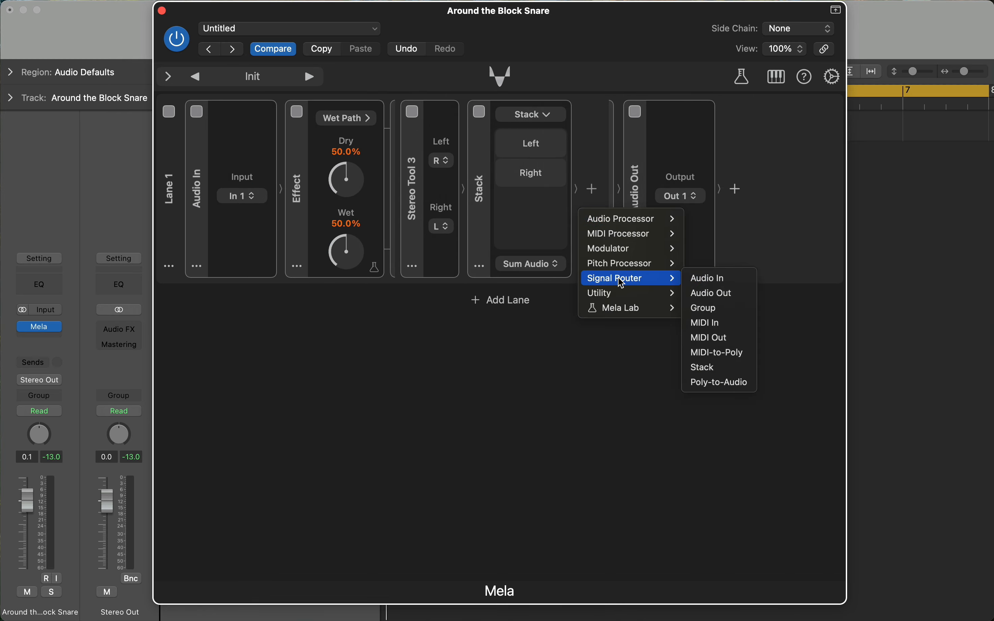
click(723, 291)
click(637, 196)
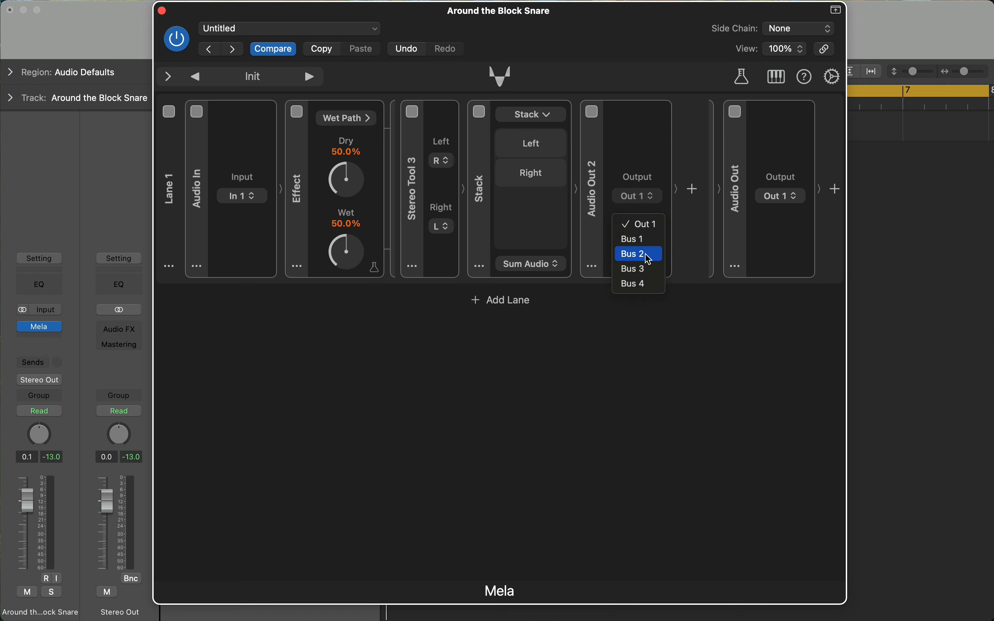
click(635, 239)
Rename the wet path's Audio Out module to FB Send and collapse it.
click(593, 266)
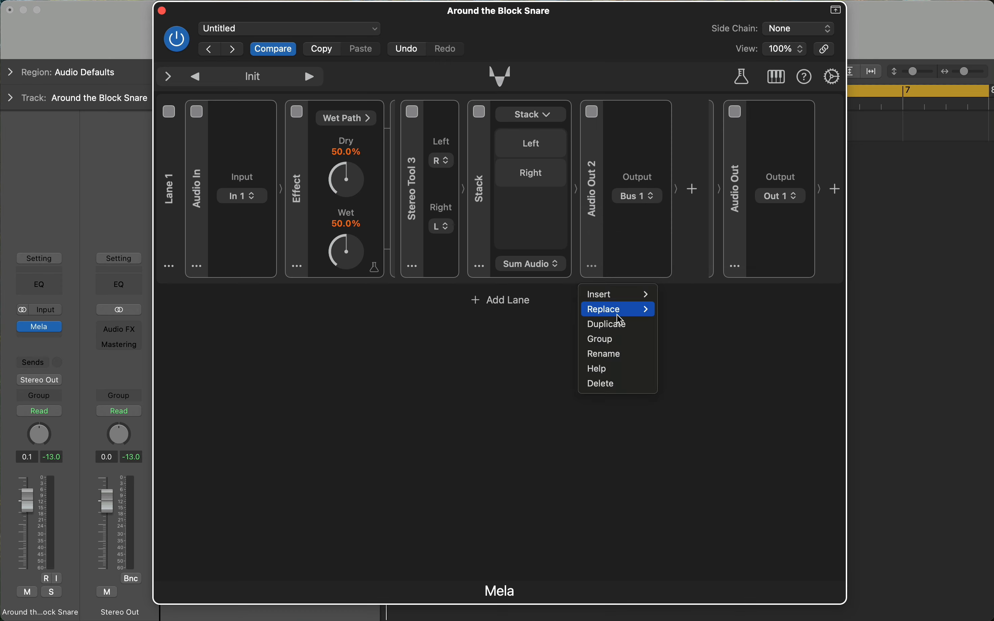
click(616, 353)
text(FB)
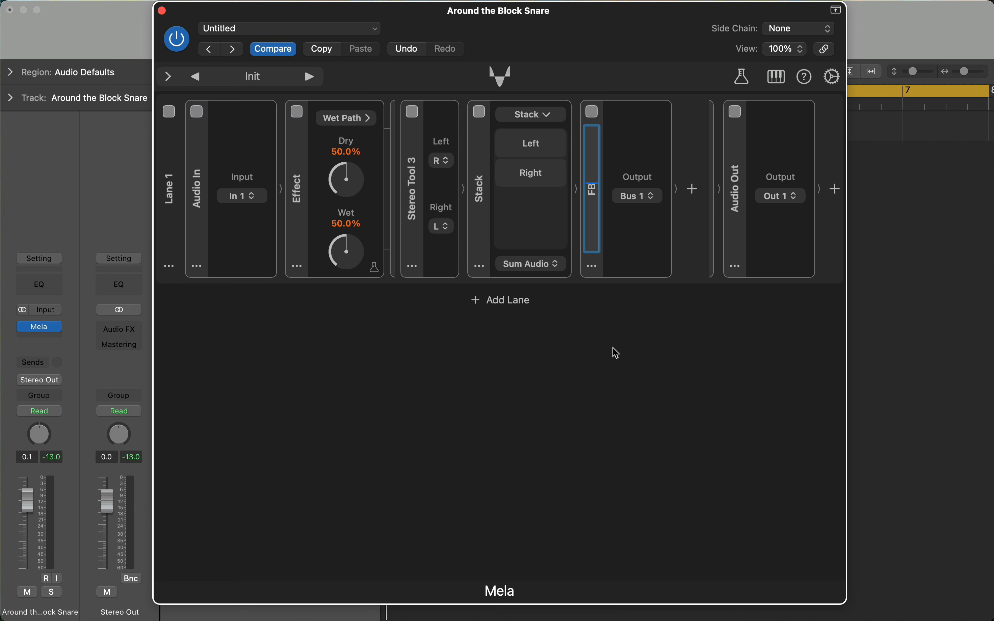
text( Send)
key(Return)
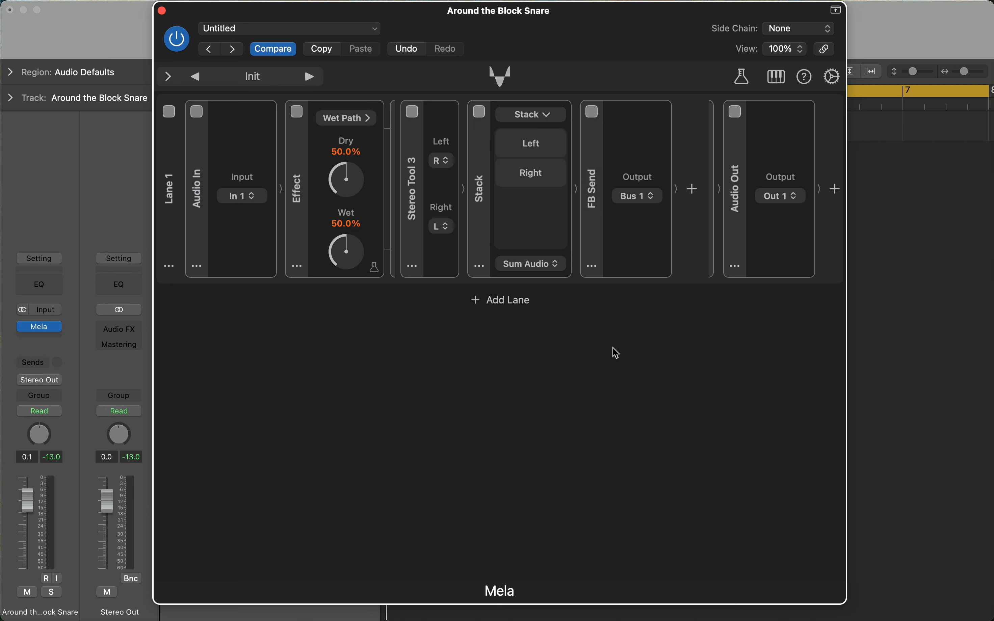
click(592, 183)
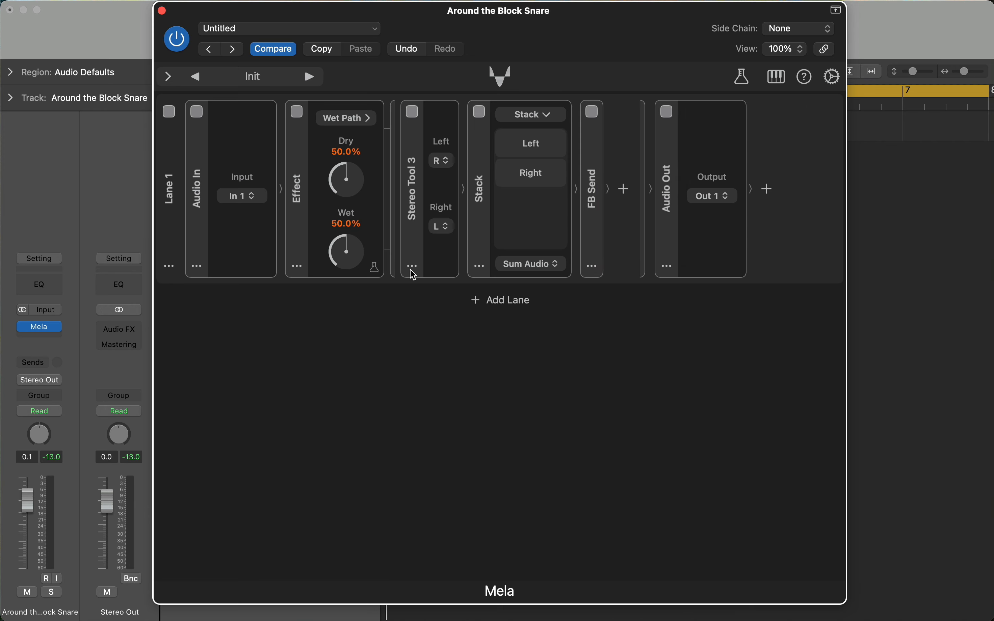
Insert a Mela Lab Feedback module before Stereo Tool 3 in the Effect's wet path.
click(413, 268)
mouse_move(420, 295)
mouse_move(549, 384)
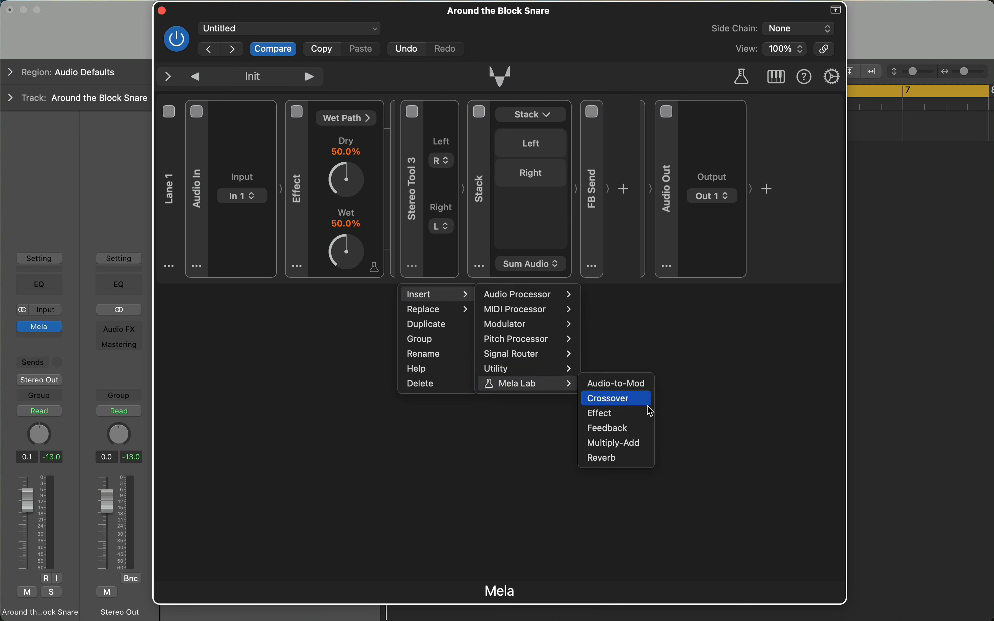
click(633, 434)
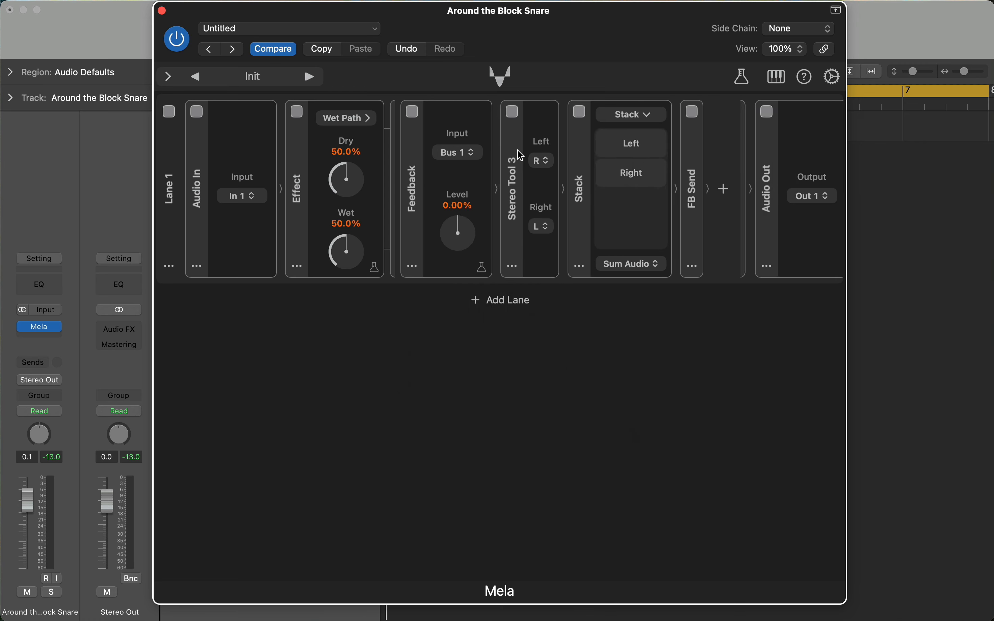
Rename Stereo Tool 3 to Swap.
click(512, 268)
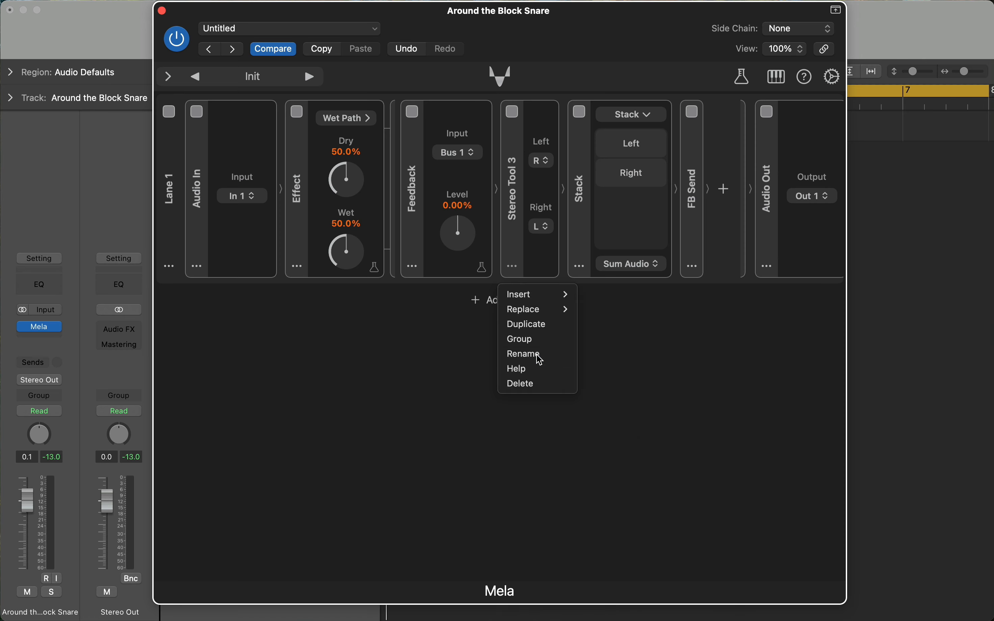
click(510, 356)
text(Swap)
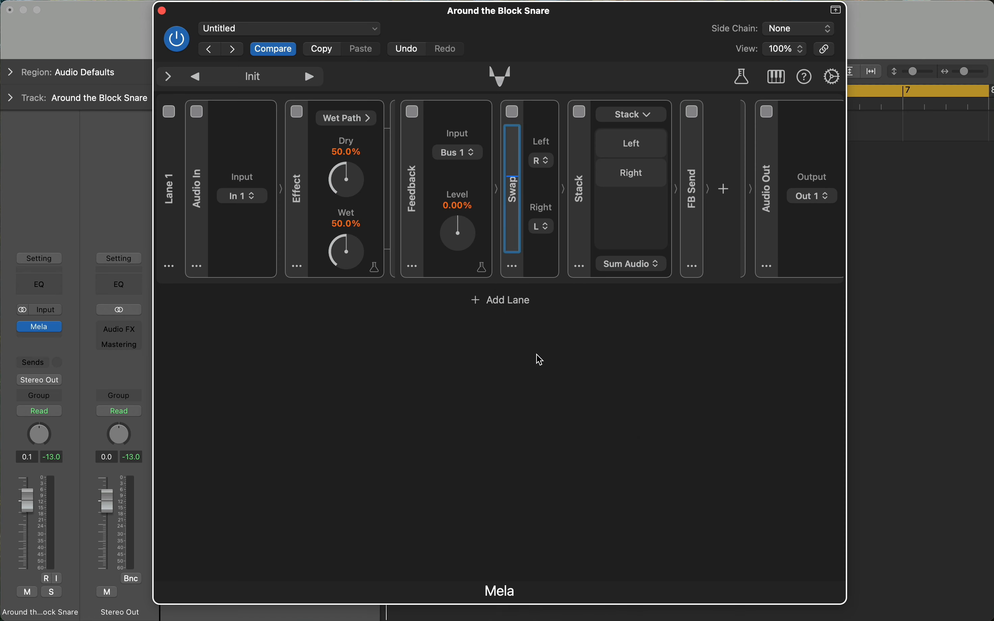
key(Return)
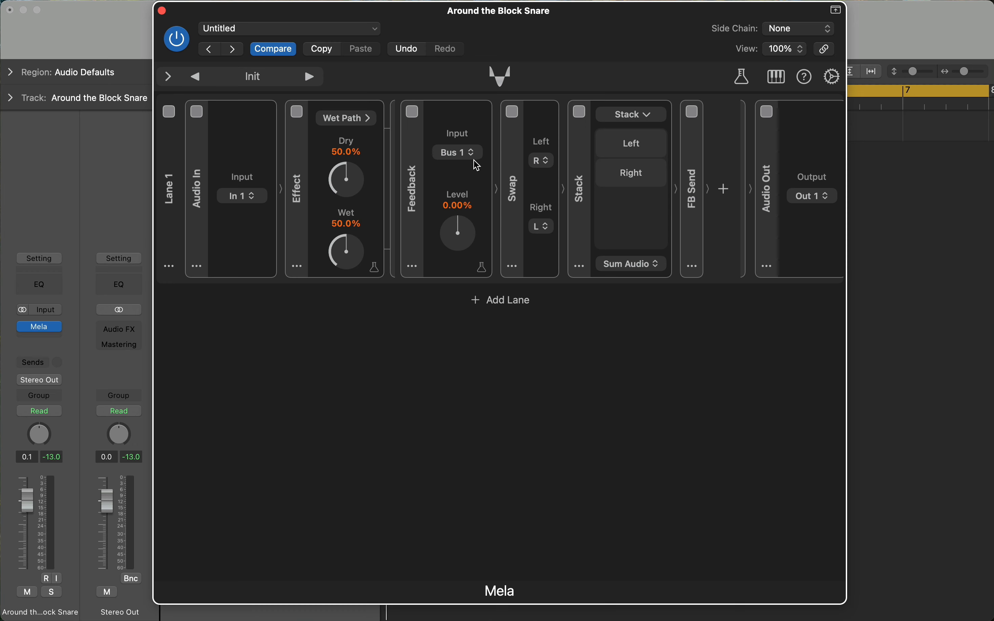
Raise the Feedback level to about +52.6% and play the snare to audition the repeats.
drag(460, 235, 452, 214)
drag(647, 42, 658, 269)
click(593, 193)
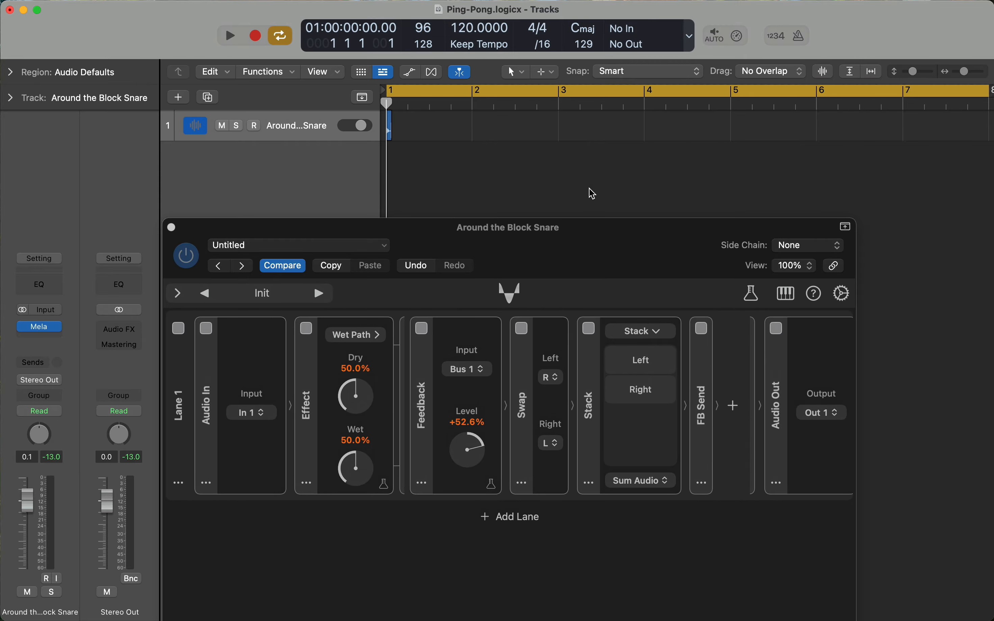
key(space)
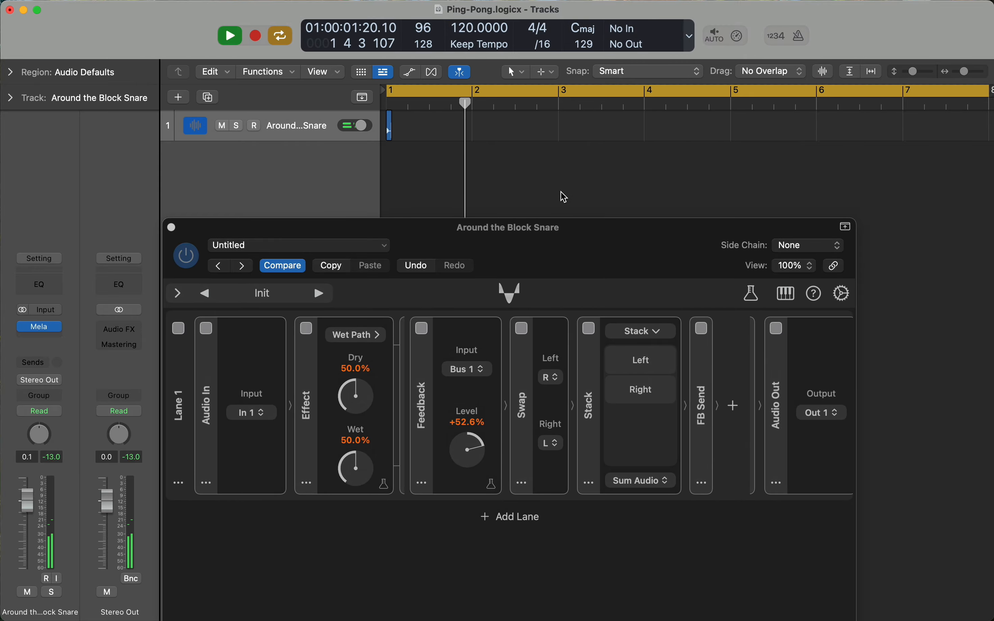
key(space)
key(Return)
drag(541, 245, 538, 28)
Show the Stack's Left group on its own and set its Delay mode to 1/8.
scroll(600, 187, right, 2)
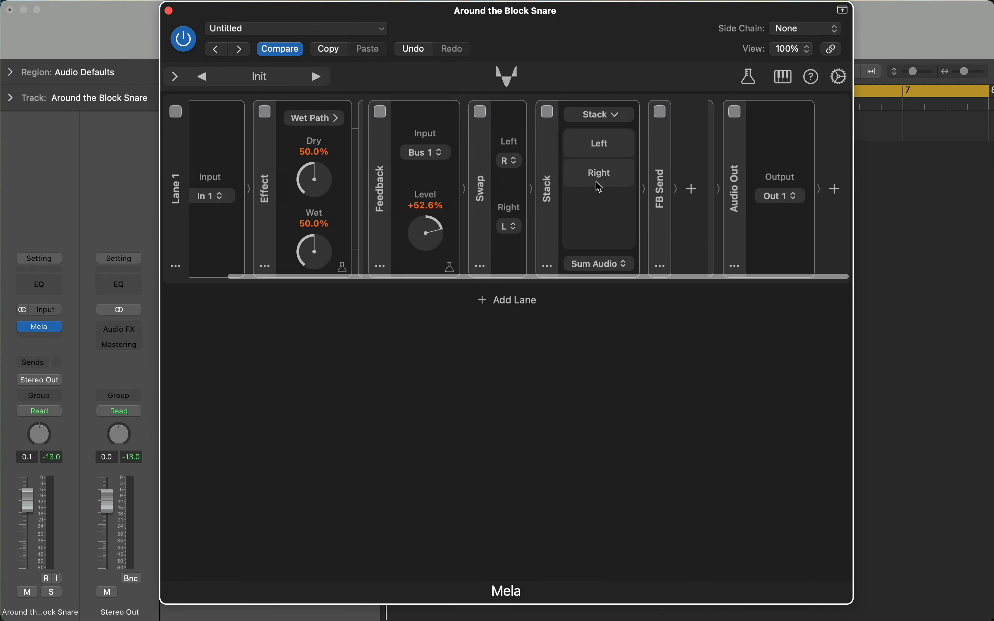
click(602, 155)
scroll(606, 173, right, 2)
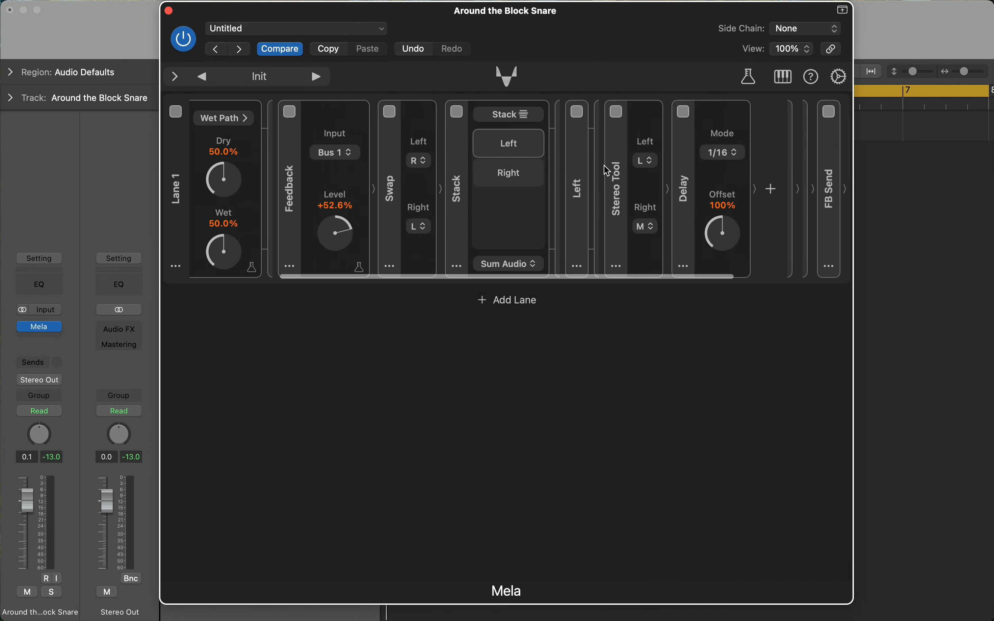
scroll(607, 171, right, 2)
click(453, 174)
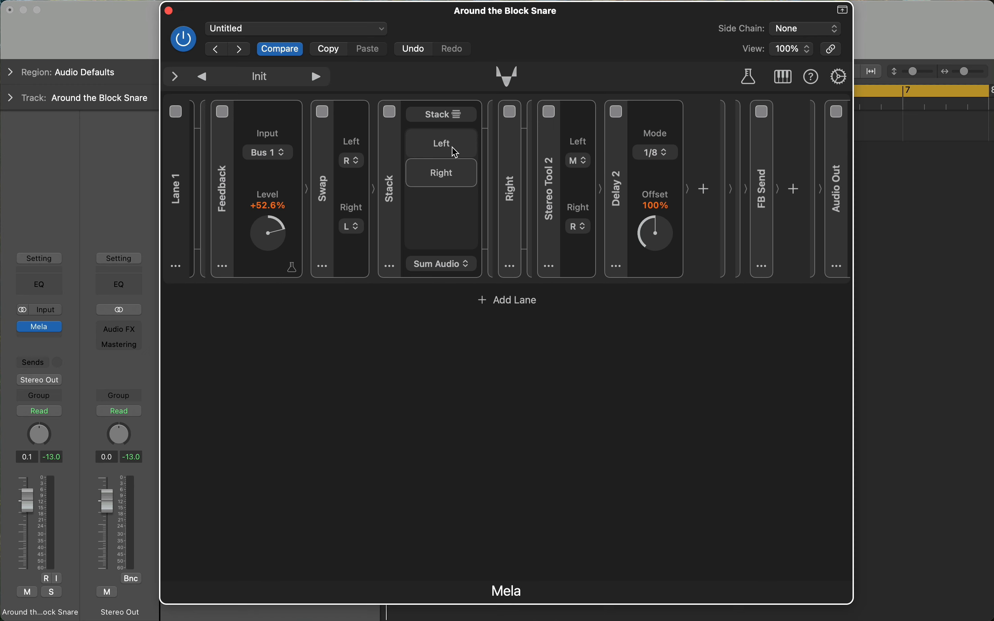
click(456, 153)
click(656, 152)
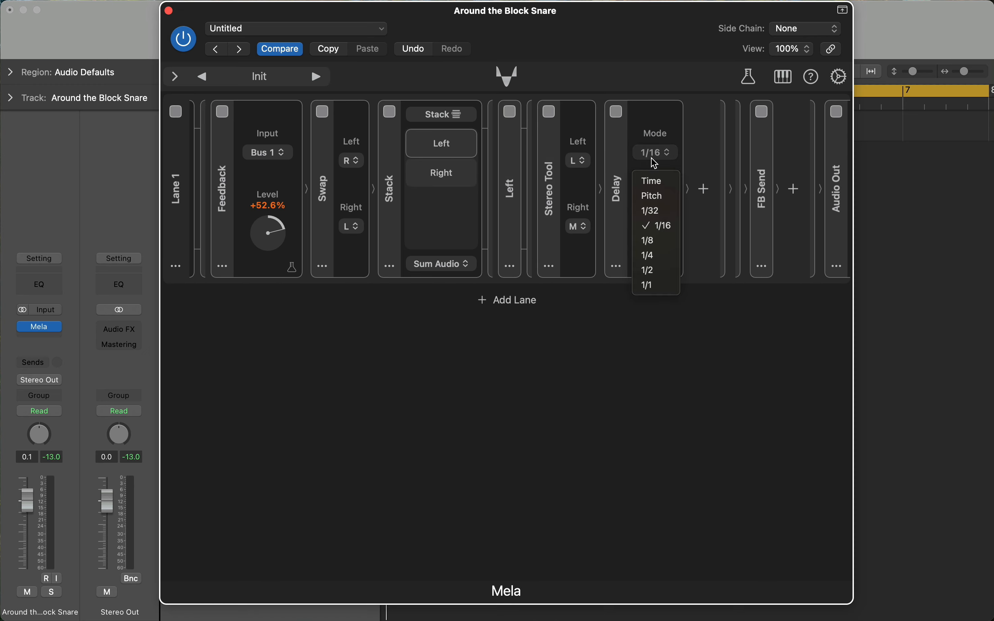
click(666, 252)
Set the Left group's Delay offset to 75%.
right_click(657, 208)
click(669, 298)
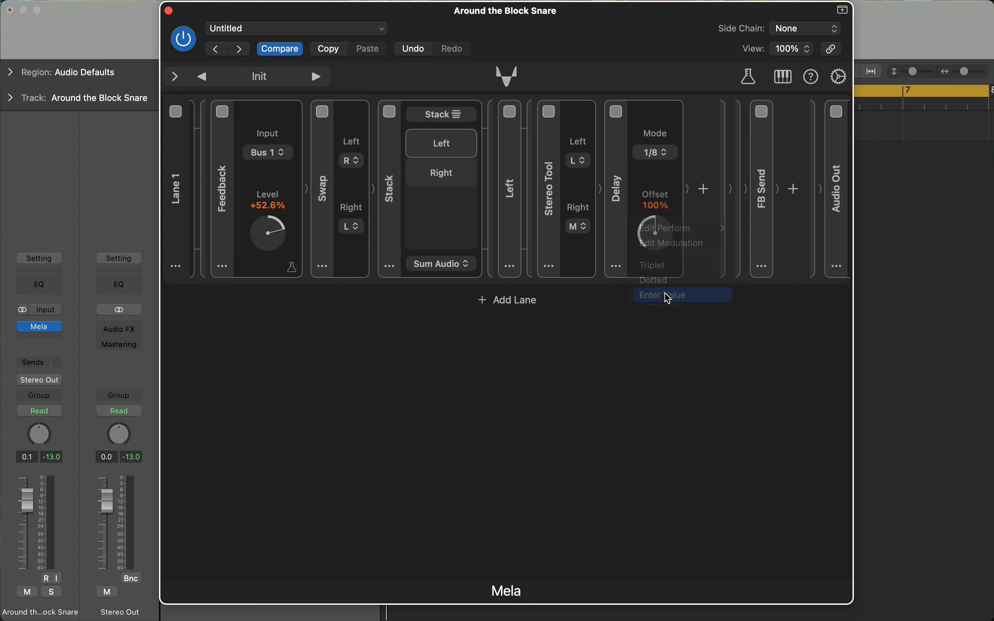
text(75)
key(Return)
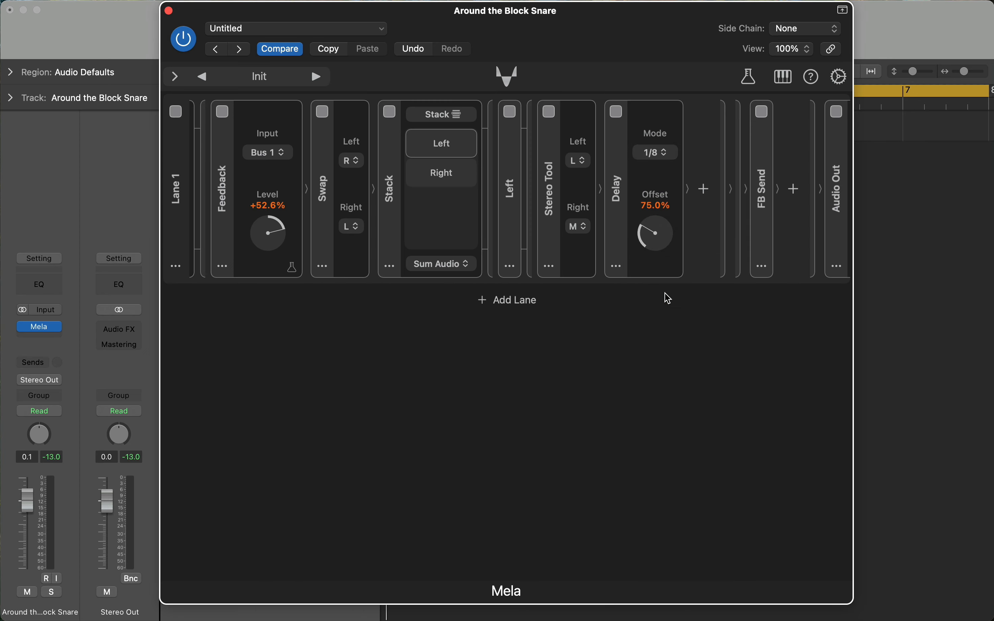
Show the Stack's Right group and set its Delay 2 offset to 125%.
click(442, 186)
right_click(635, 220)
click(676, 303)
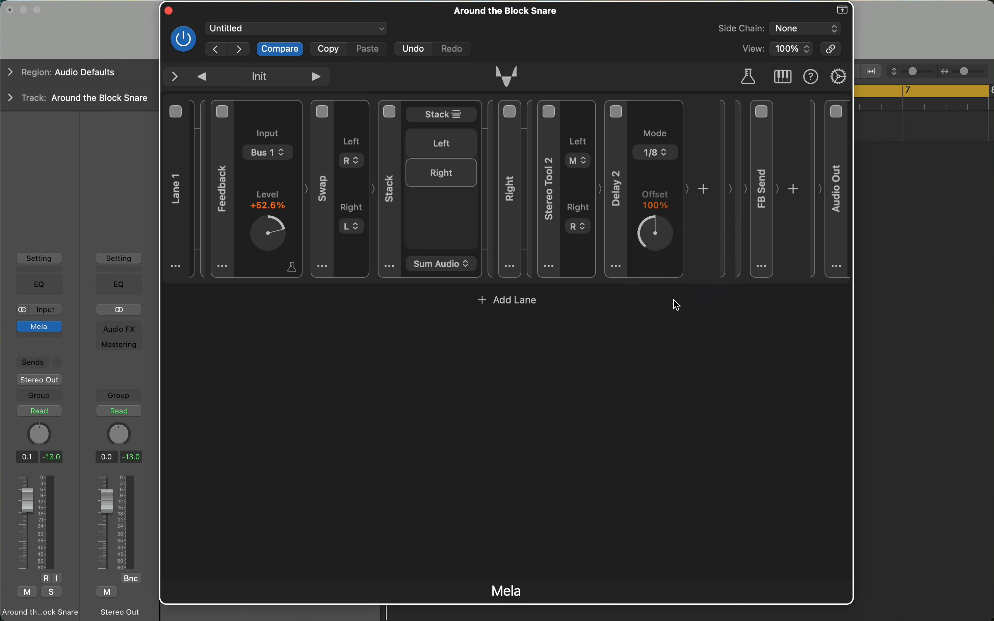
text(125)
key(Return)
Uncover the track timeline and play the snare to audition the offset left and right delays.
drag(518, 32, 531, 305)
click(509, 217)
key(space)
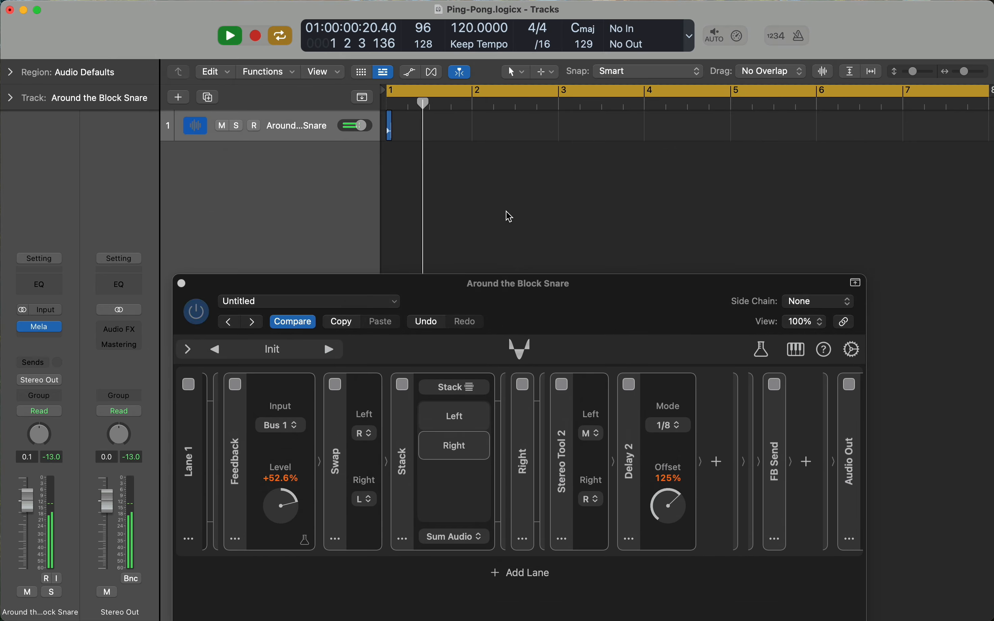
key(space)
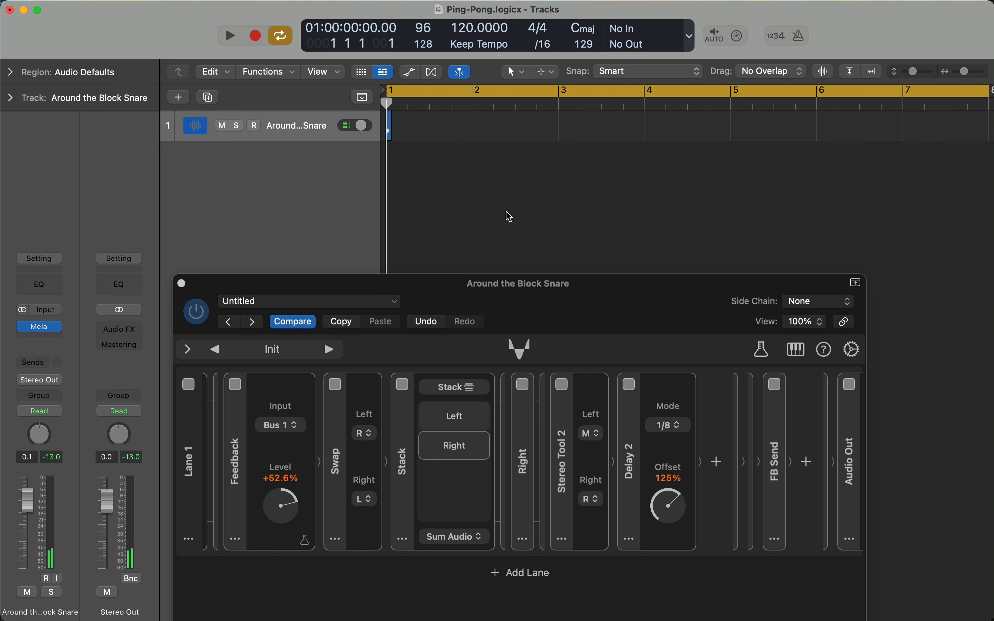
Set the Left group's Delay offset to 100% and play the snare to audition the changed timing.
click(465, 416)
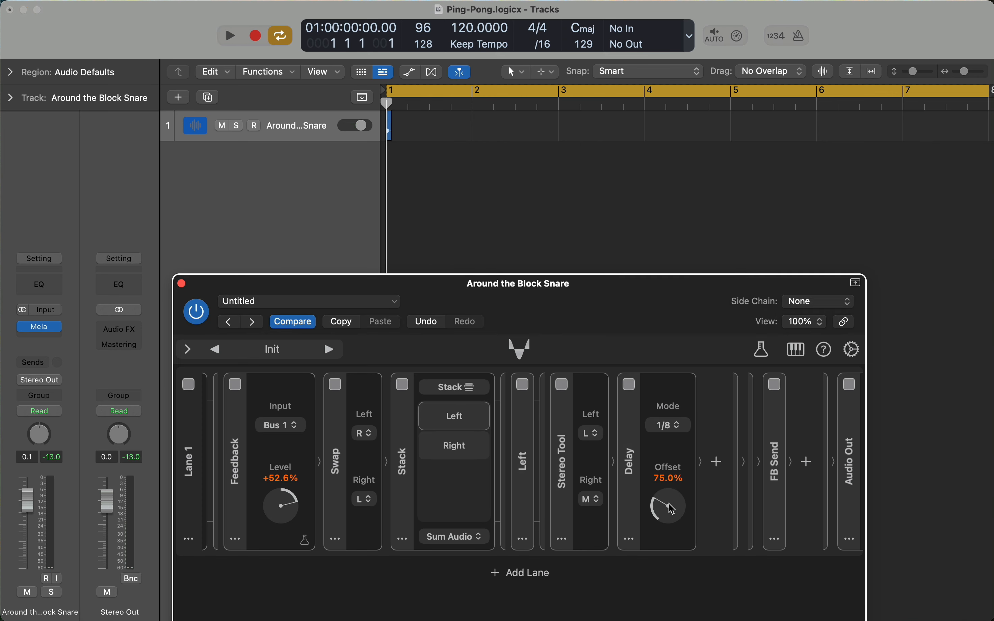
drag(672, 510, 671, 495)
click(620, 232)
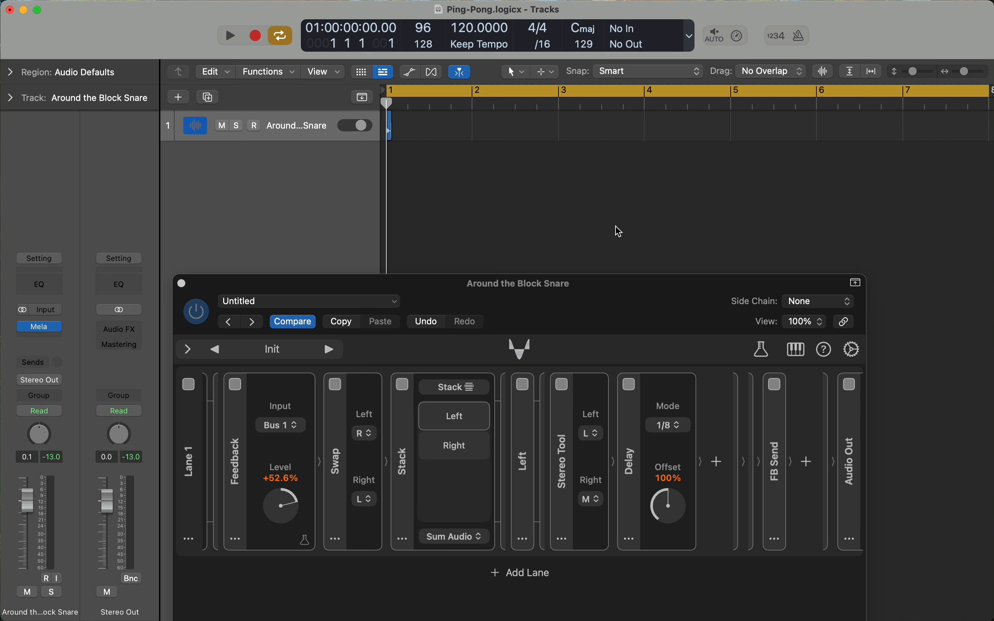
key(space)
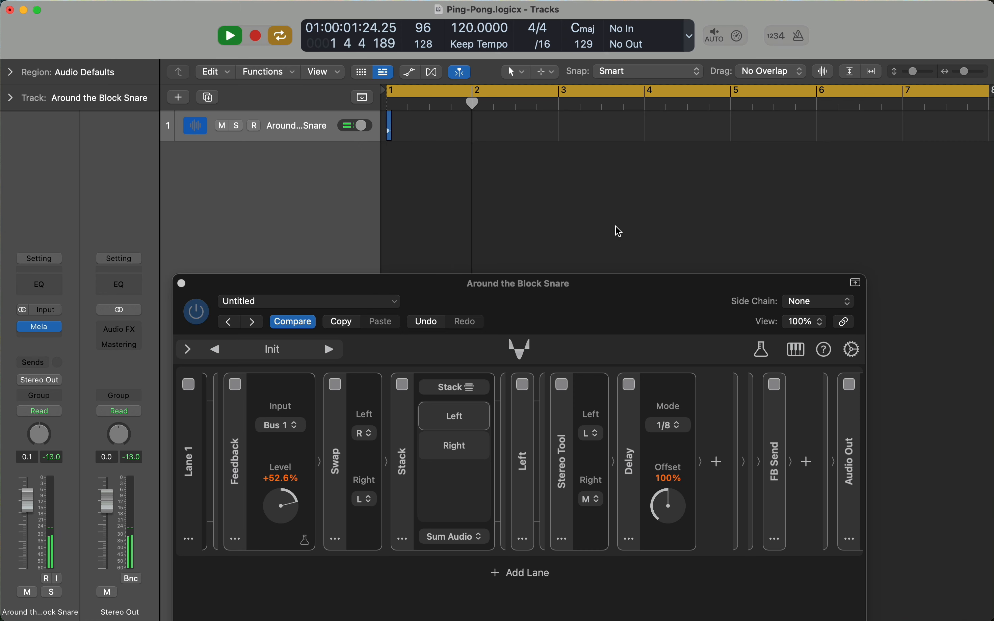
key(space)
drag(596, 295, 607, 30)
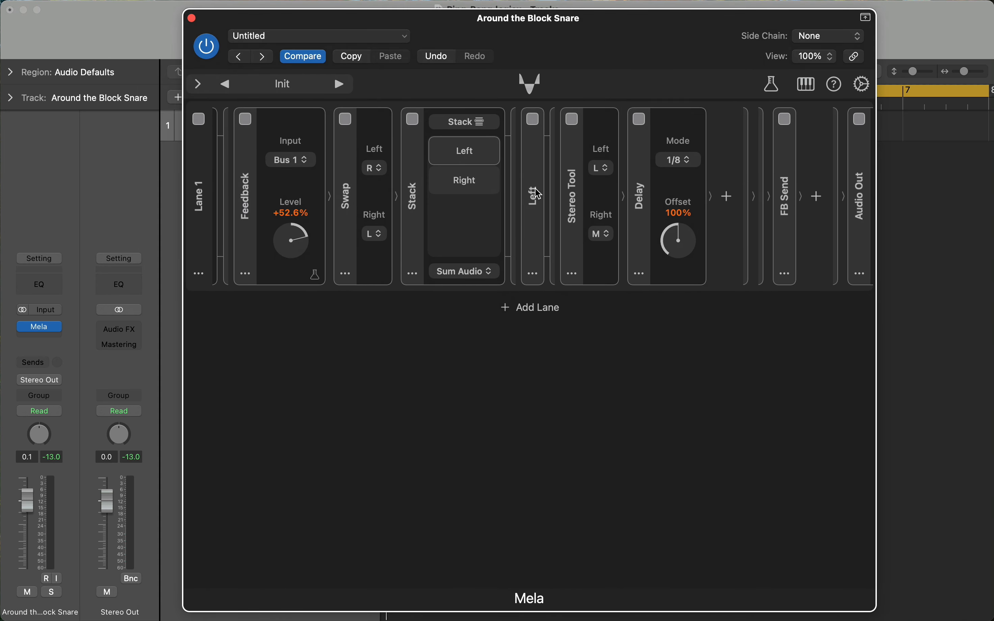
scroll(539, 193, right, 3)
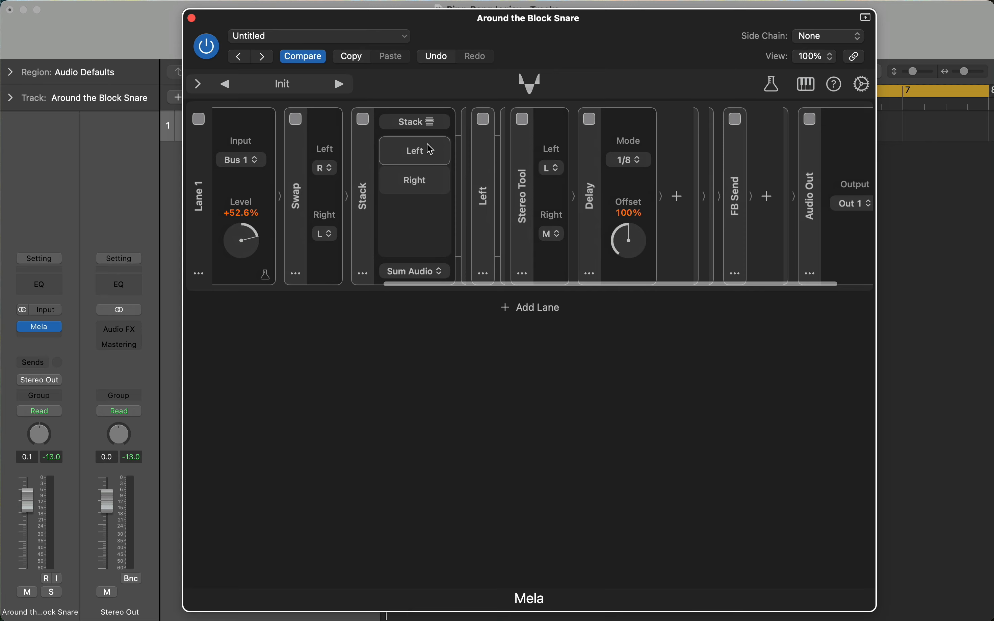
Hide the Stack's Left group and insert a Band Pass audio processor between the Stack and FB Send.
click(429, 149)
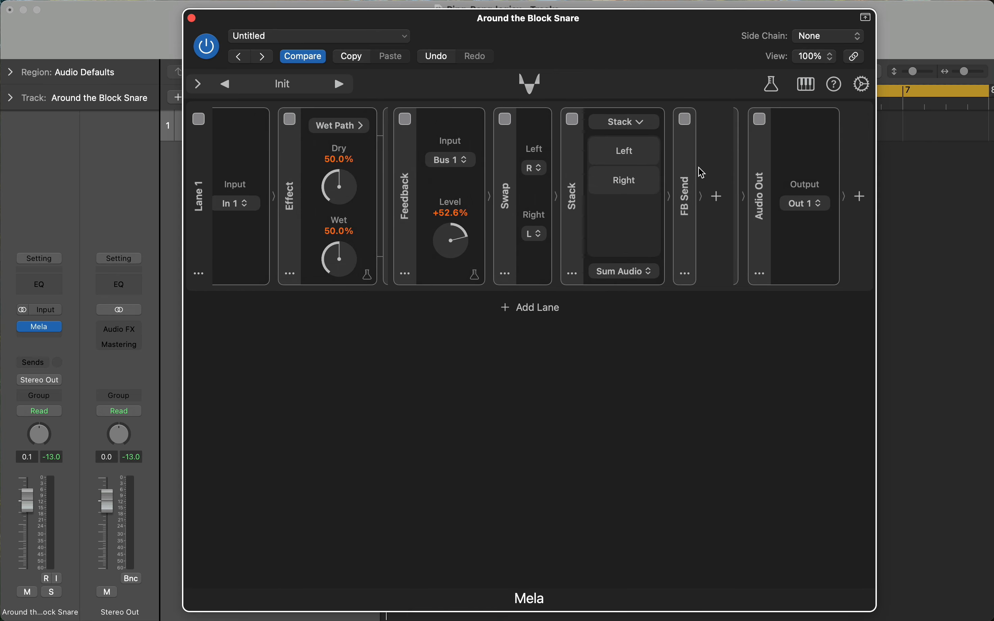
click(687, 273)
mouse_move(698, 302)
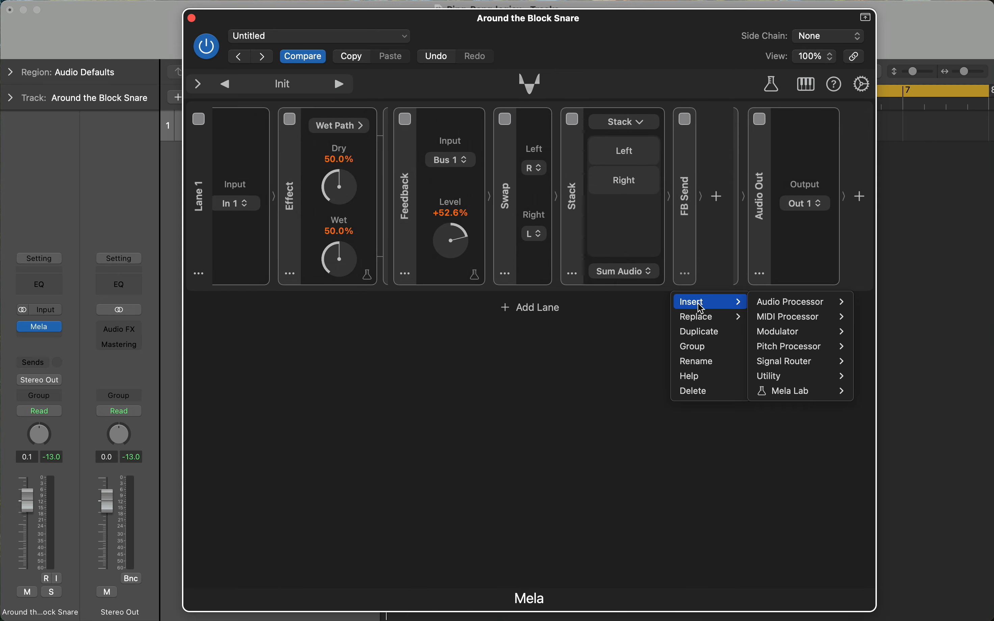
mouse_move(781, 309)
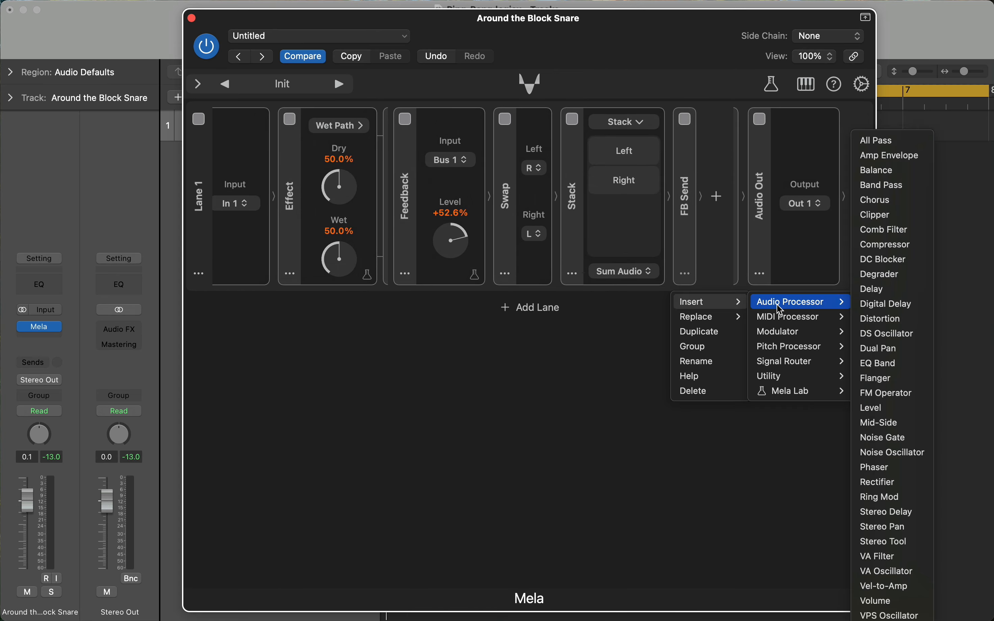
click(894, 187)
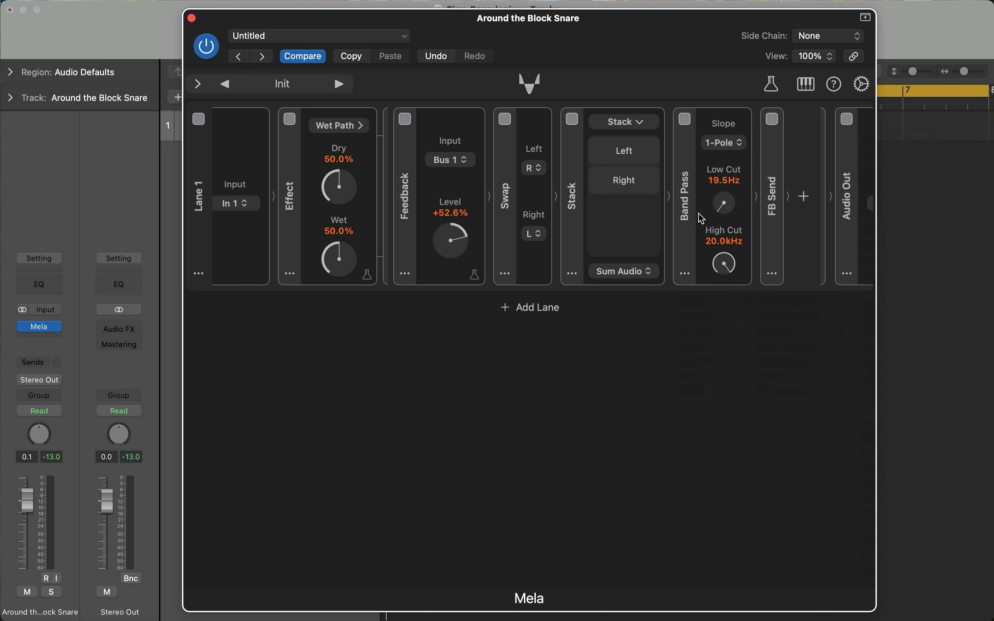
Set the Band Pass to a 2-Pole slope, Low Cut 56.9 Hz and High Cut 7.18 kHz, and the Feedback level to +83.3%.
click(738, 143)
click(727, 184)
drag(725, 211, 722, 192)
drag(726, 255, 725, 269)
drag(452, 242, 454, 237)
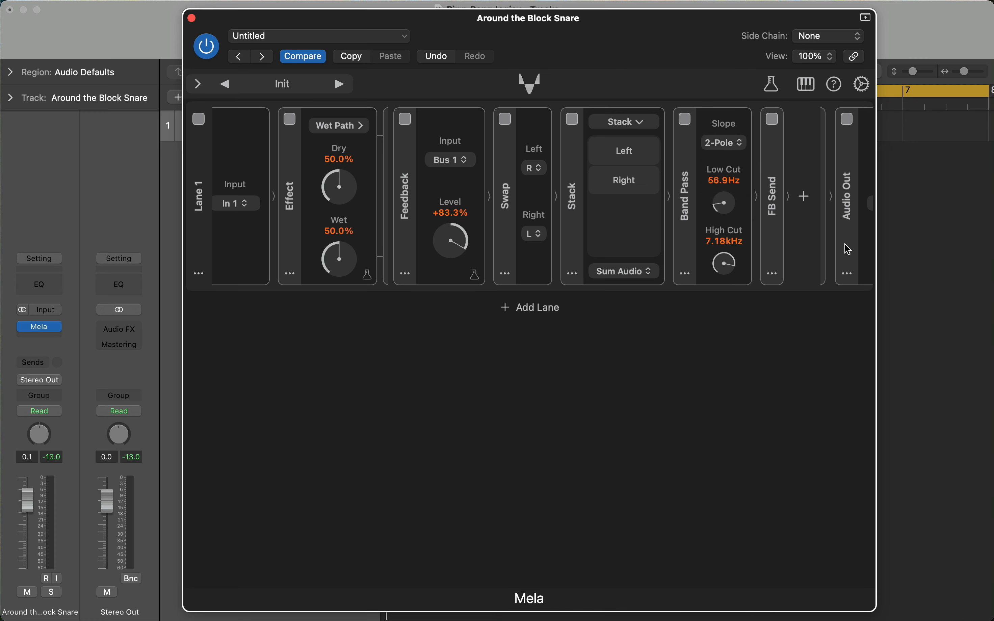
Set the Band Pass High Cut to 11.0 kHz.
click(927, 273)
click(725, 266)
drag(725, 257, 725, 246)
Play the snare with the track timeline uncovered to audition the band-passed feedback, and stop playback.
click(968, 224)
key(space)
drag(565, 40, 557, 207)
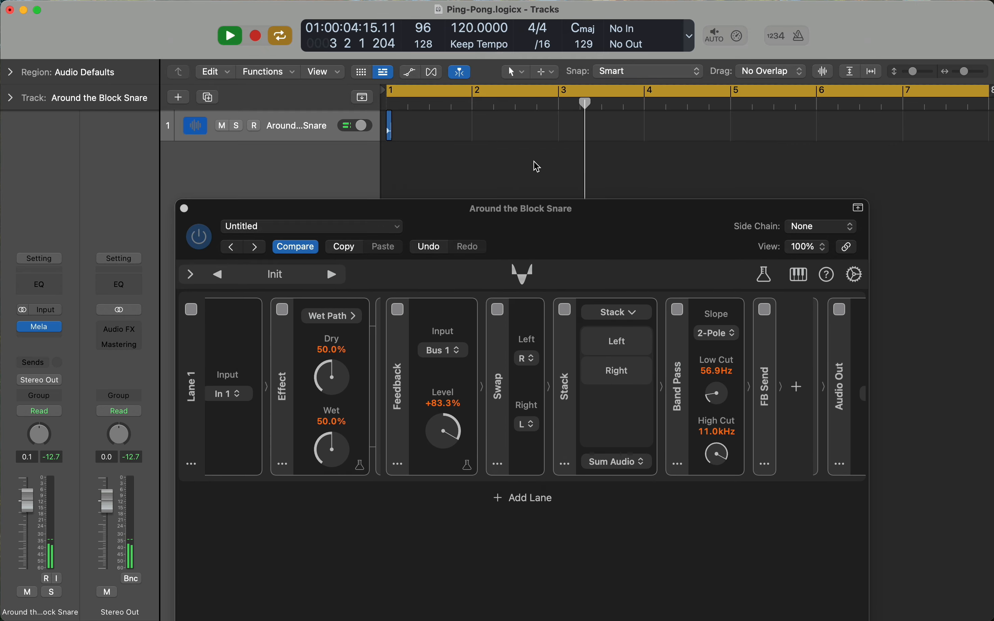
key(space)
Restore the plug-in window's position and insert a Ring Mod between Band Pass and FB Send.
drag(615, 224, 588, 34)
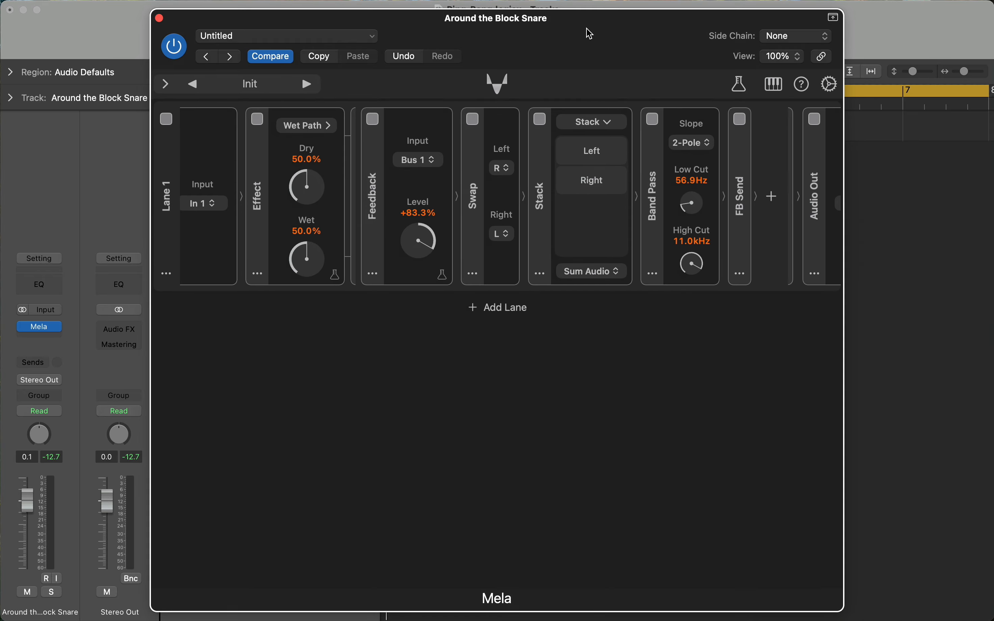
click(742, 273)
mouse_move(767, 302)
mouse_move(845, 308)
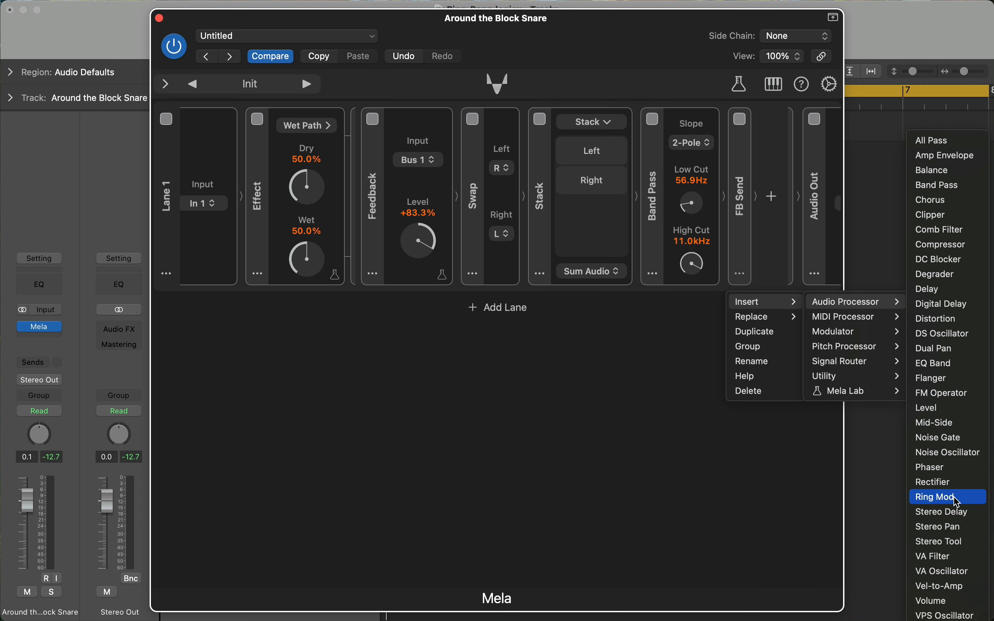
click(945, 497)
Audition the snare with the Ring Mod in the loop and raise the Feedback level to +98.7%.
click(883, 212)
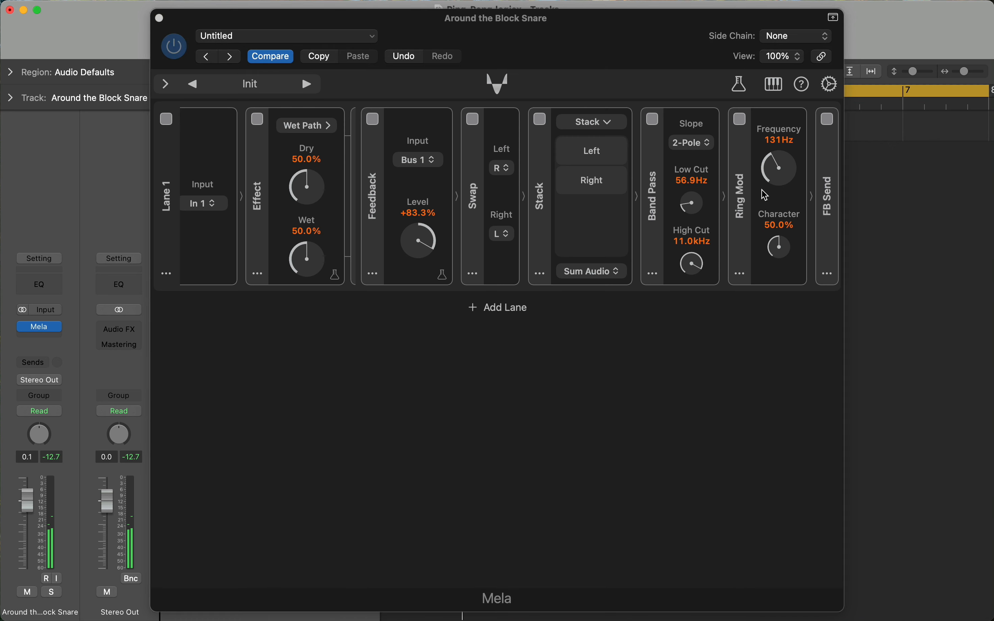
click(416, 248)
drag(423, 236, 422, 233)
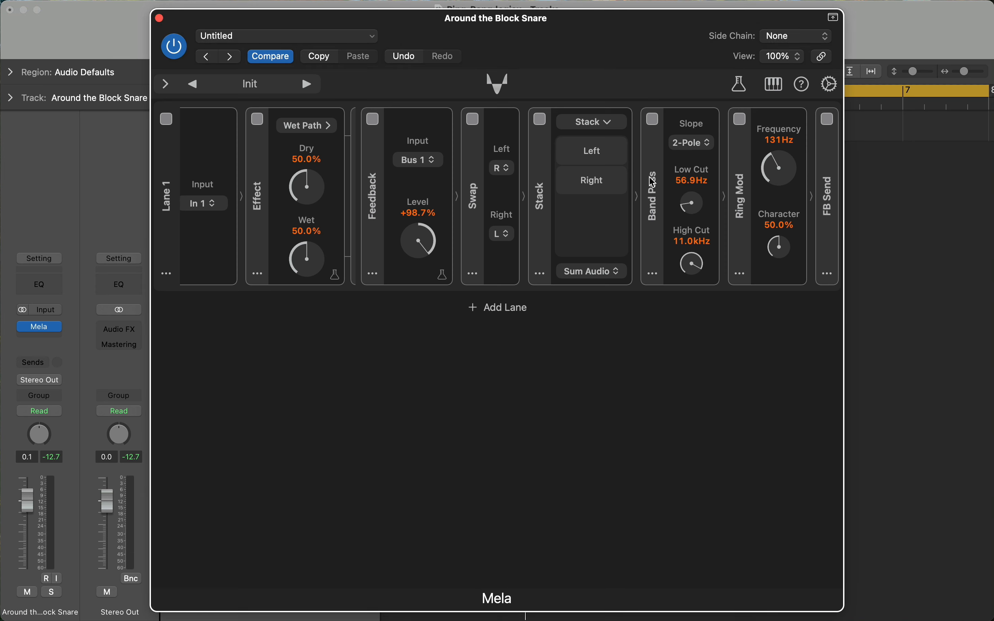
Move the Band Pass into the Stack's Left group after Delay, and the Ring Mod into the Right group after Delay 2.
scroll(653, 183, right, 5)
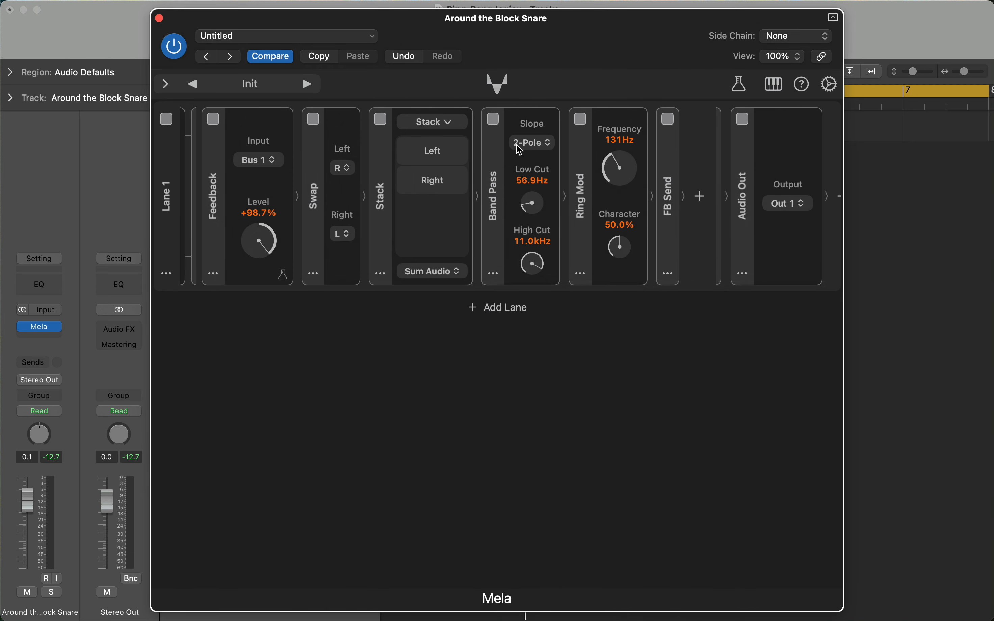
click(435, 152)
scroll(534, 189, right, 4)
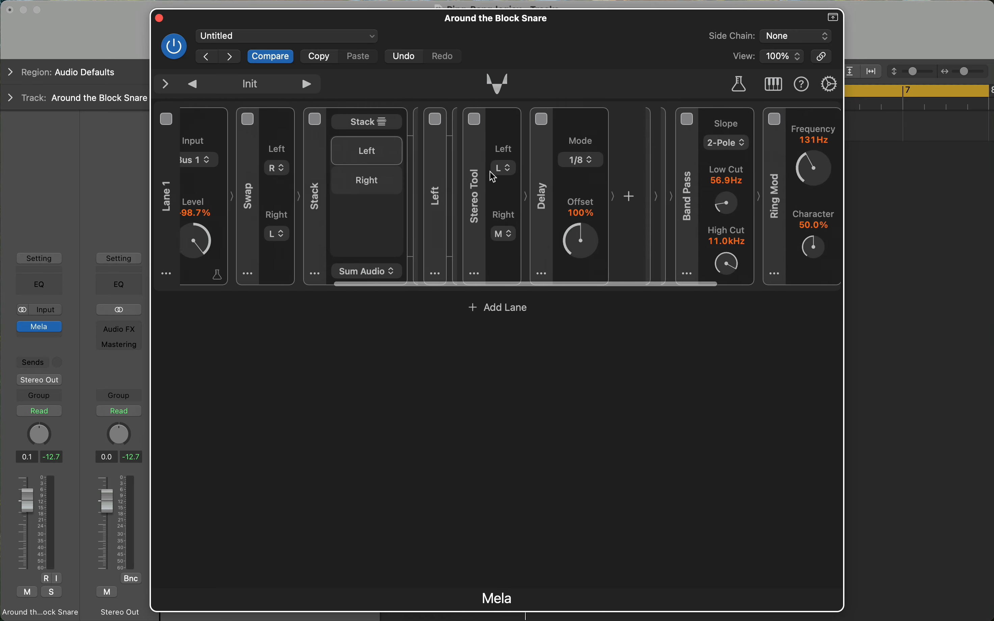
drag(555, 206, 537, 207)
click(246, 185)
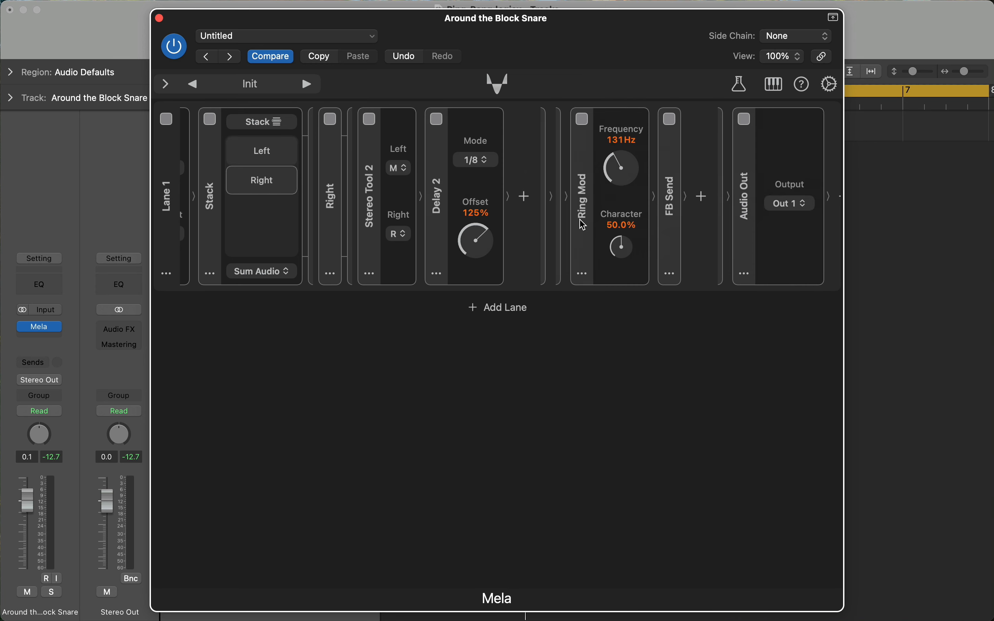
mouse_move(584, 225)
mouse_down()
mouse_move(534, 222)
mouse_move(592, 222)
mouse_up()
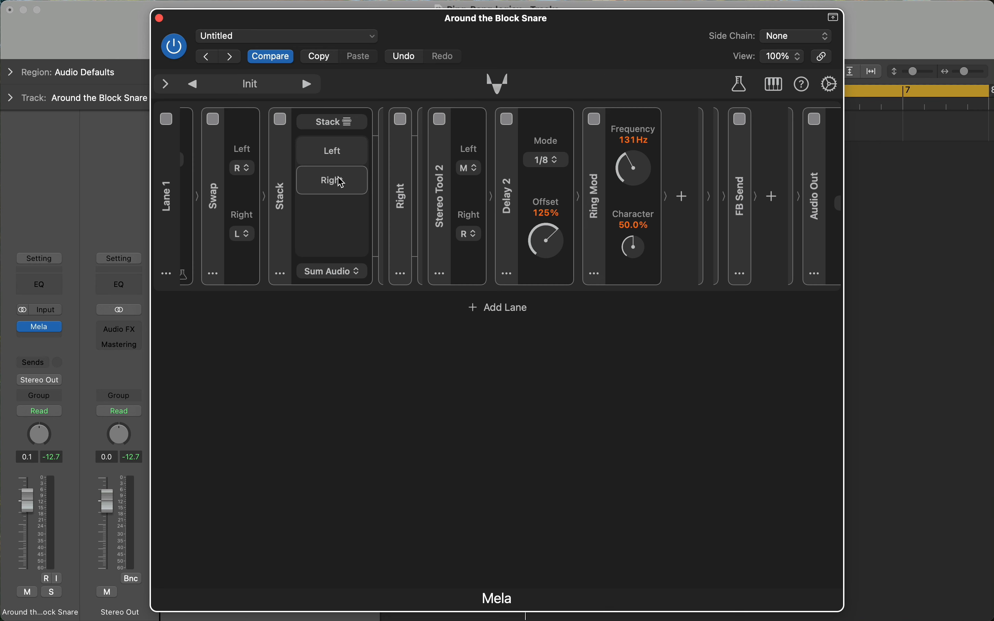
Uncover the track timeline and play the snare from the project start to audition the separate left and right processing.
click(888, 223)
click(552, 38)
drag(556, 43, 558, 335)
key(Return)
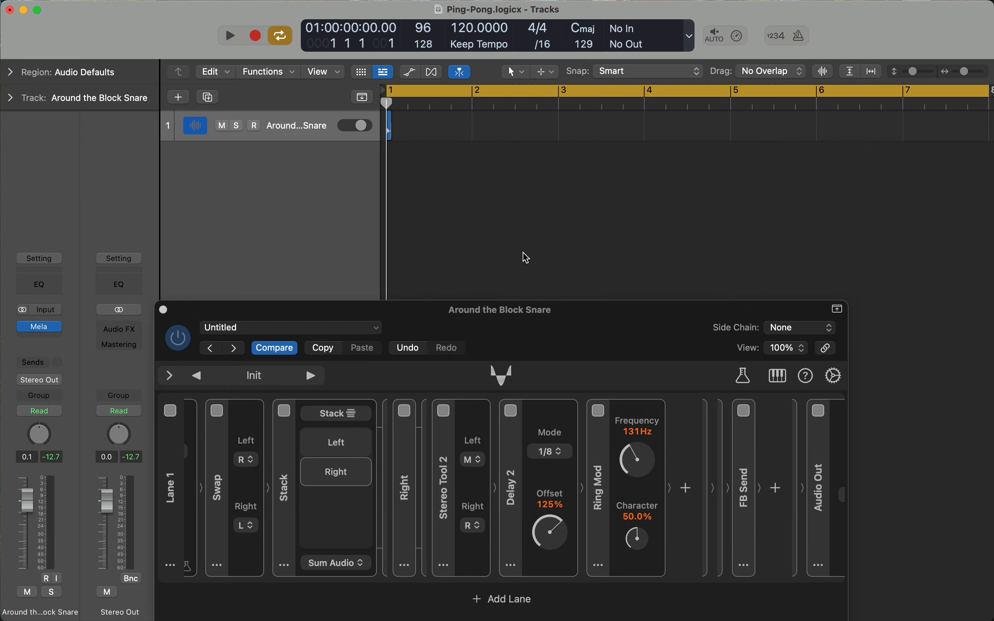
key(space)
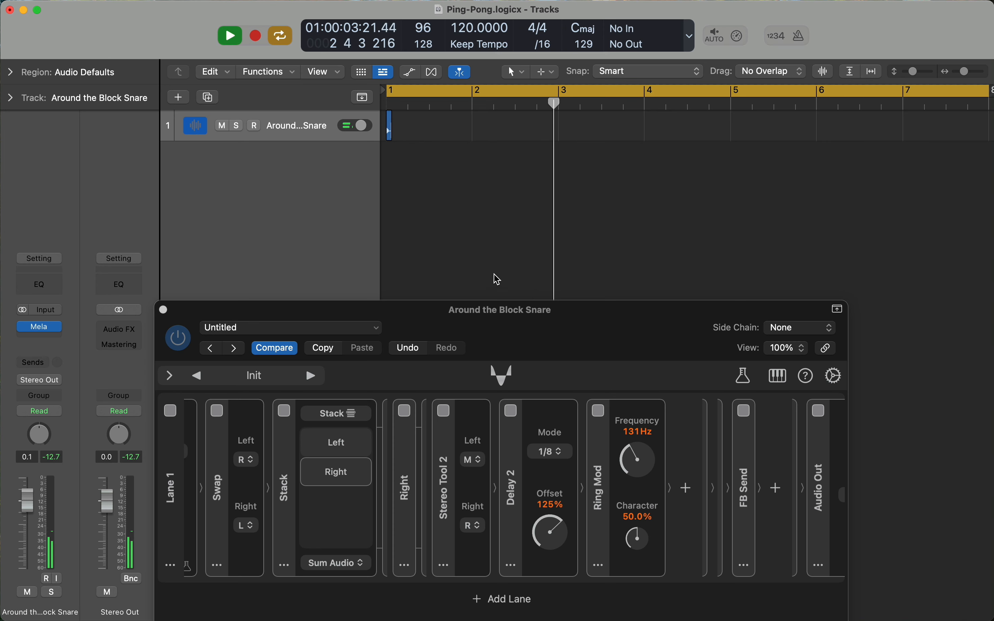
key(space)
Bring the plug-in window back up and hide the Stack's Right group to show the whole effect chain.
drag(555, 315, 546, 29)
scroll(514, 173, left, 10)
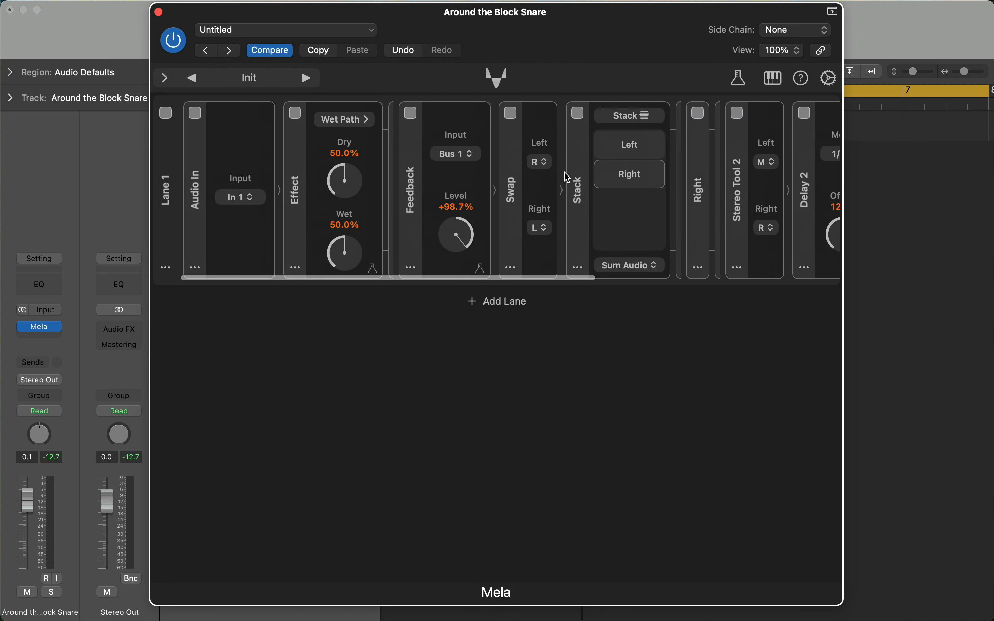
click(624, 182)
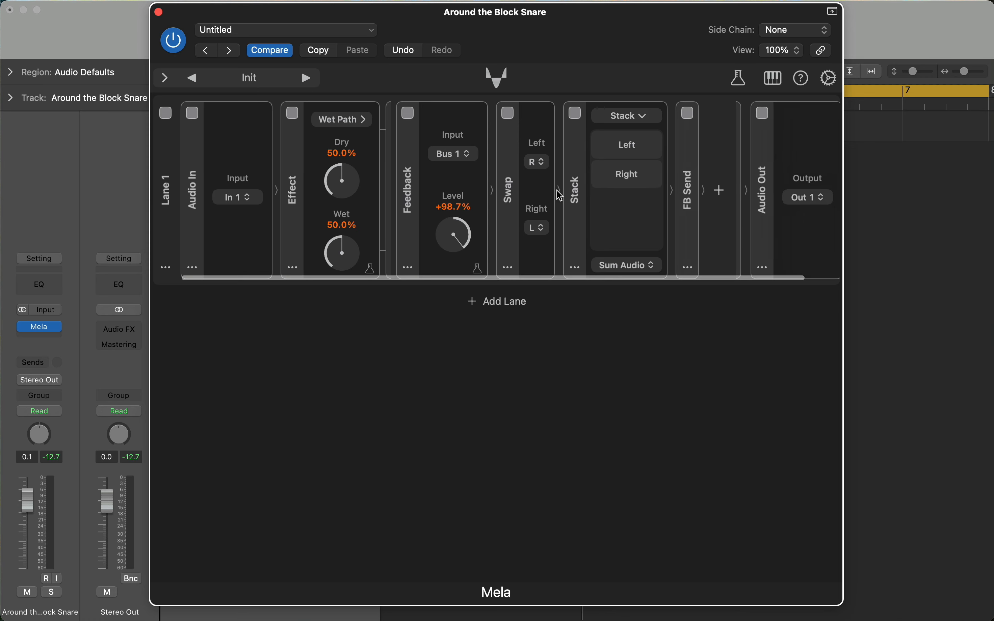